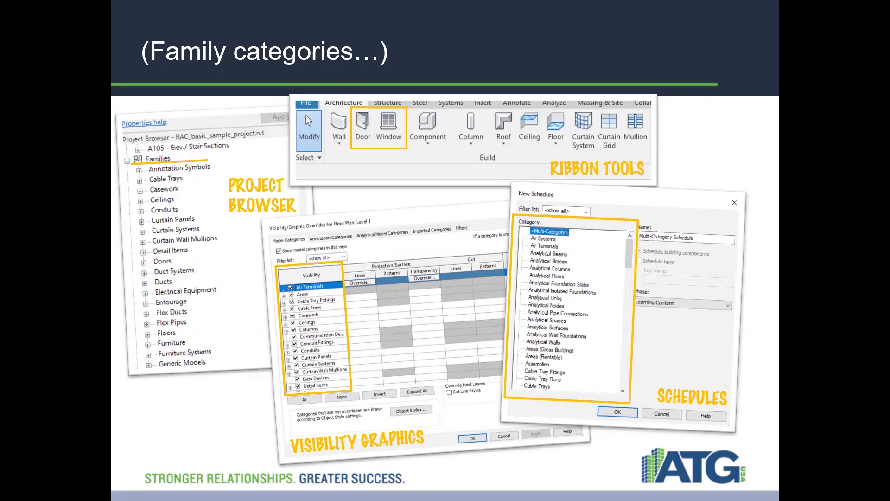
Step: Advance the slide show by one slide and switch to the Revit window with the basic sample project
key("Right")
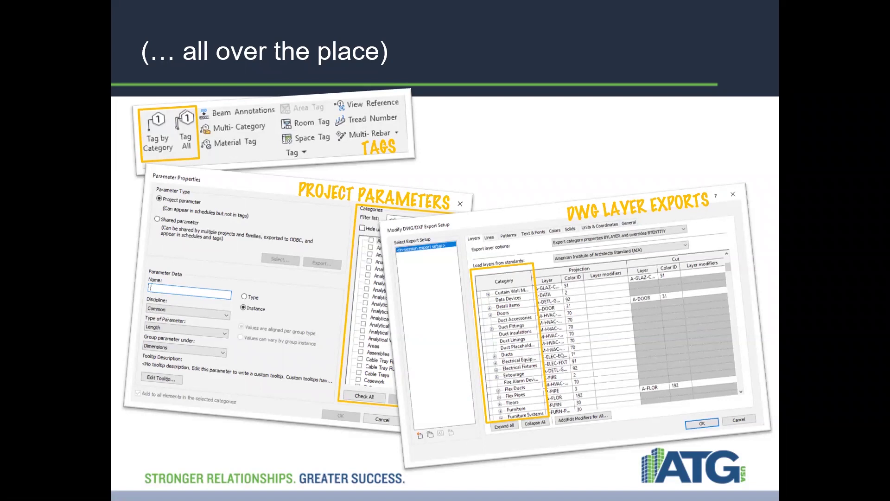
key("alt+Tab")
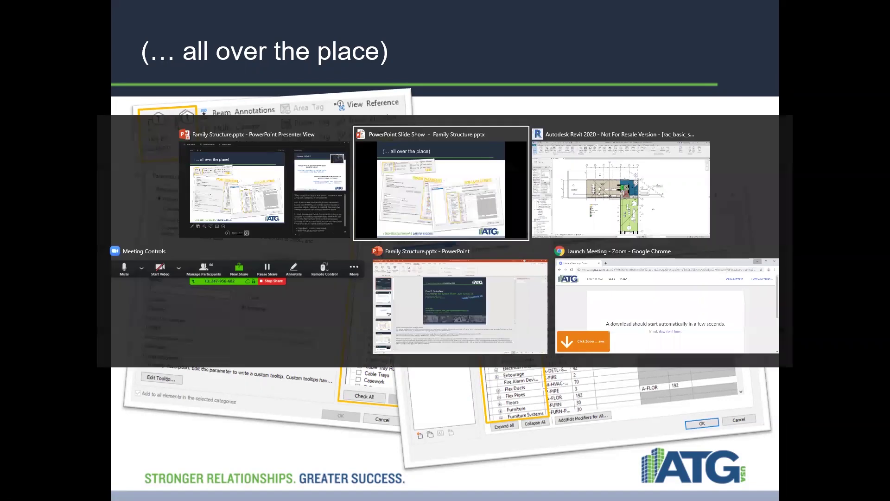
left_click(616, 215)
scroll(613, 185, "down", 1)
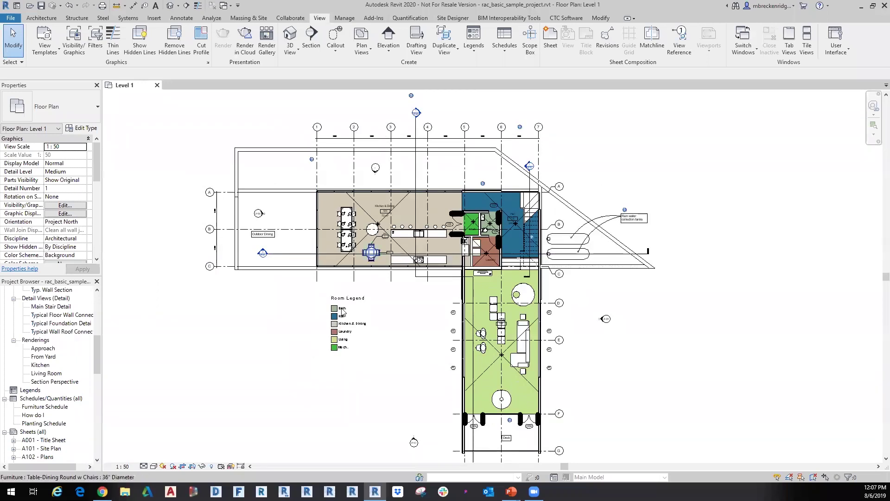
Step: Create a new family from the Generic Model.rft template
left_click(18, 20)
mouse_move(30, 54)
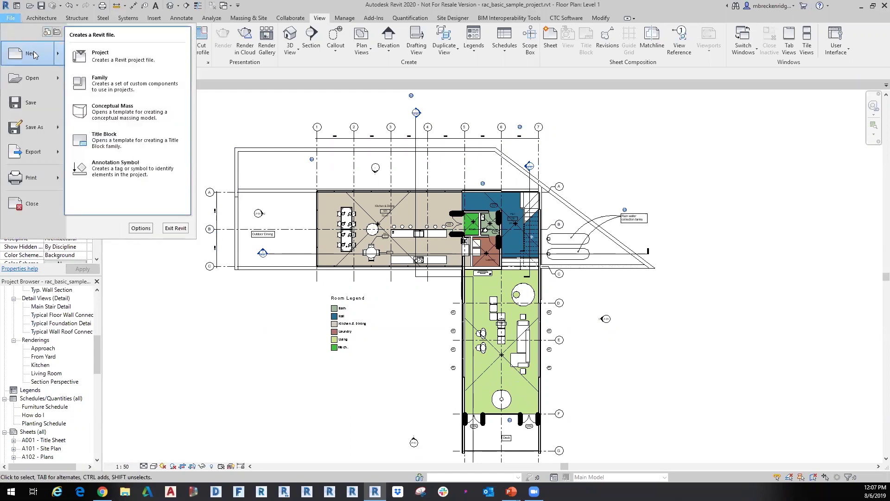
left_click(103, 83)
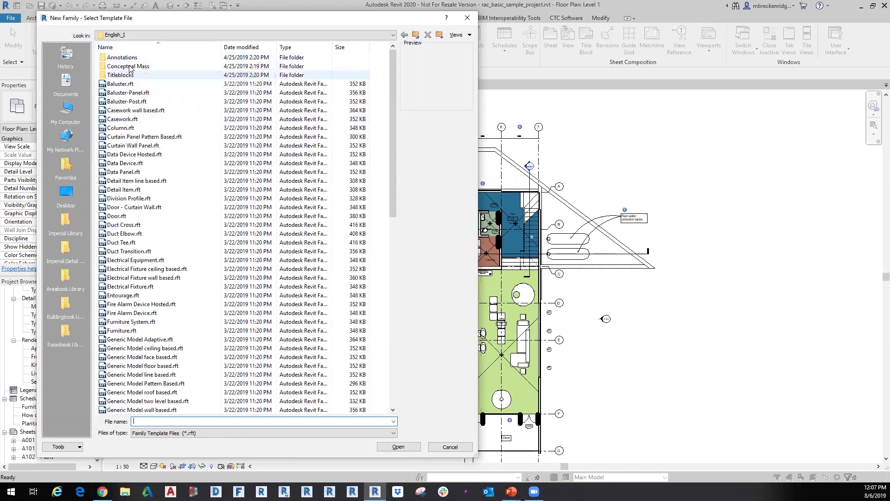
scroll(131, 93, "down", 4)
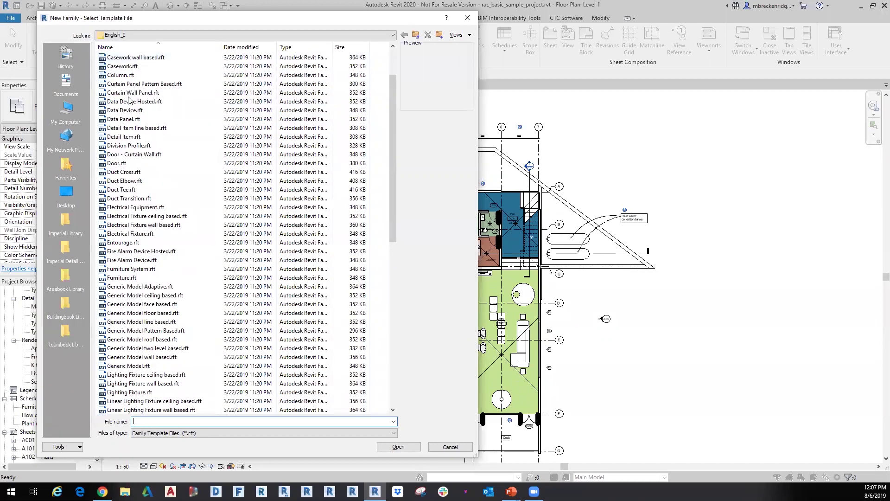
scroll(130, 100, "down", 11)
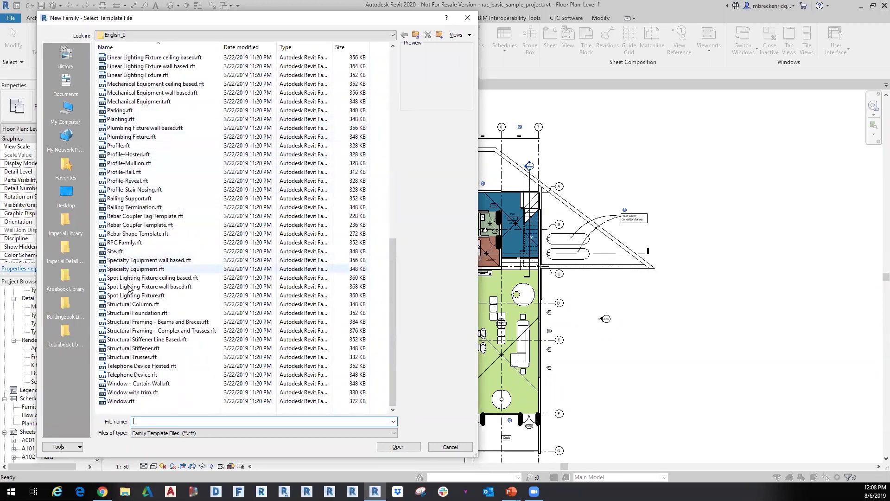
scroll(149, 378, "up", 8)
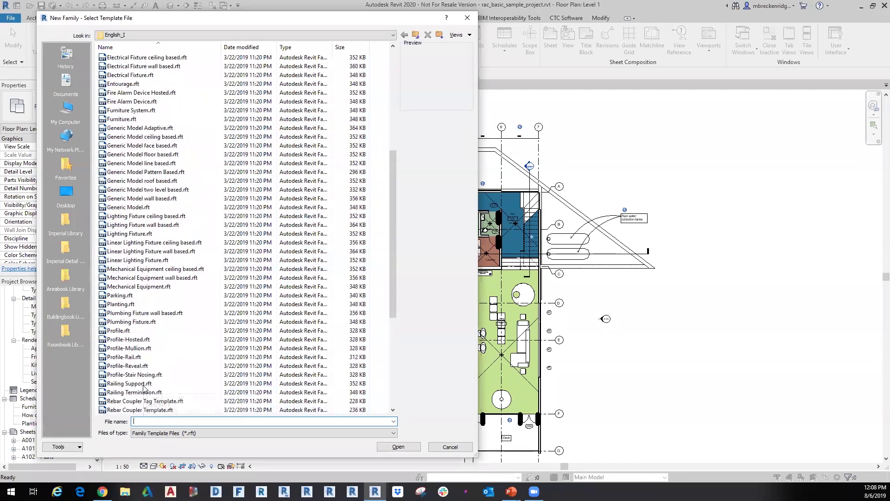
scroll(143, 389, "up", 5)
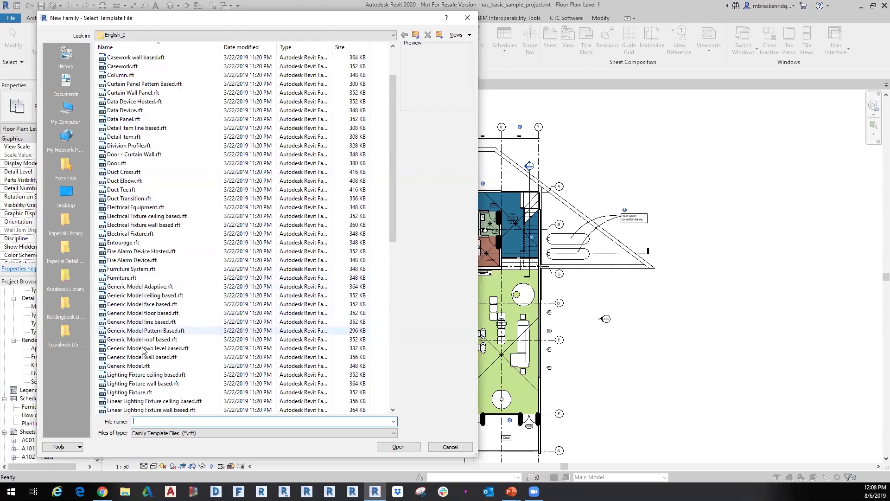
scroll(155, 294, "down", 3)
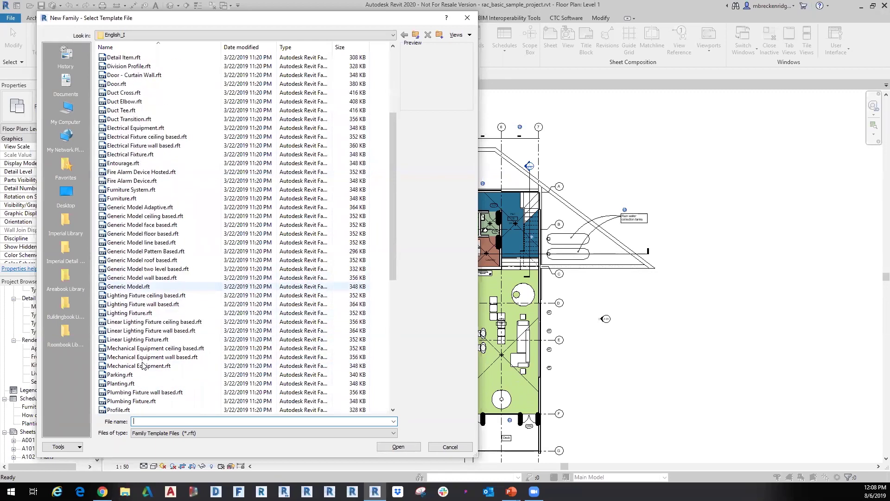
left_click(153, 287)
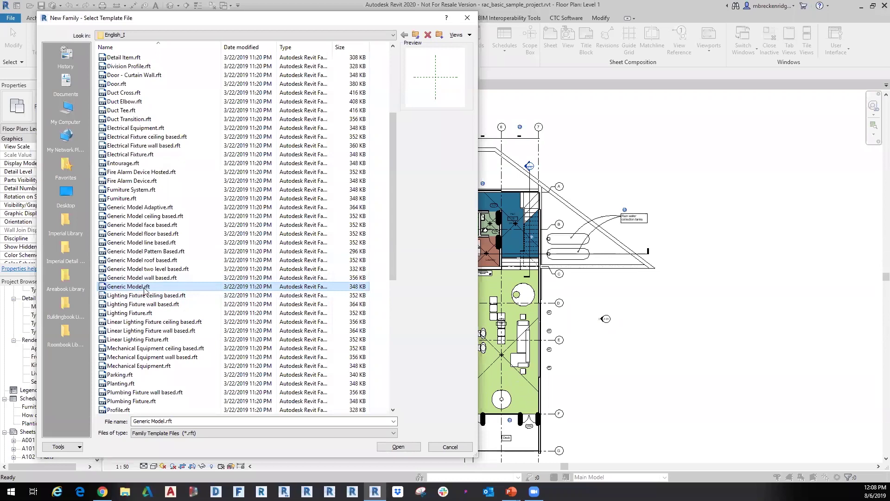
left_click(398, 447)
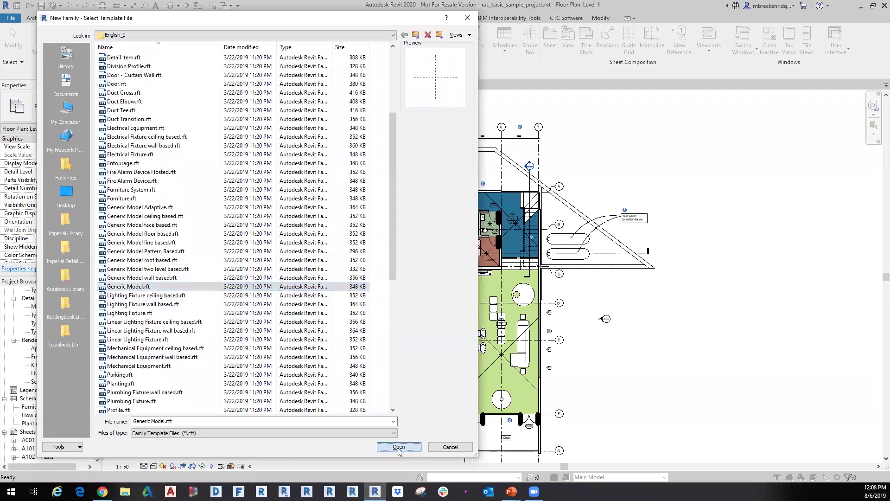
left_click(398, 447)
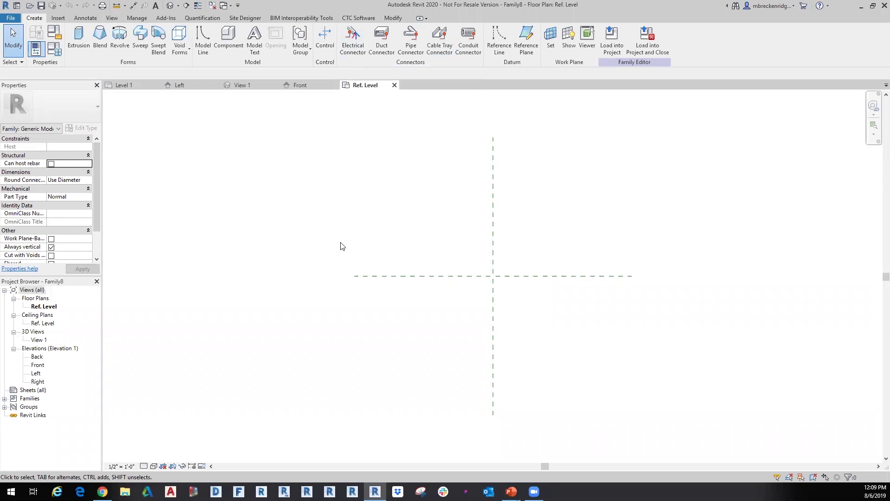
Step: Compare the family parameters of the Generic Models and Doors categories, and set the family's category to Doors
left_click(60, 35)
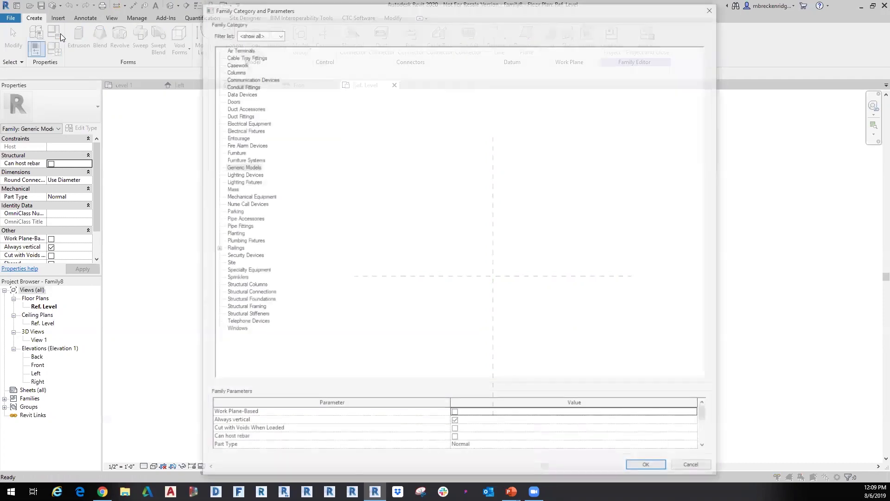
left_click(251, 167)
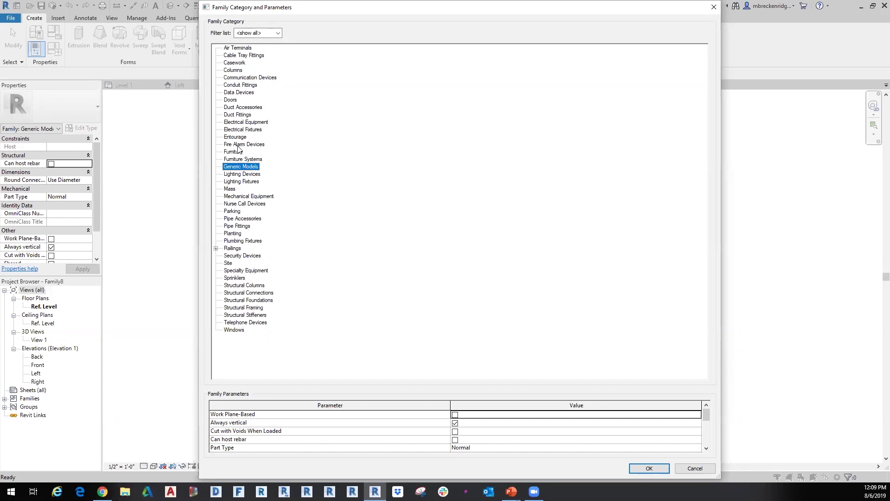
left_click(234, 101)
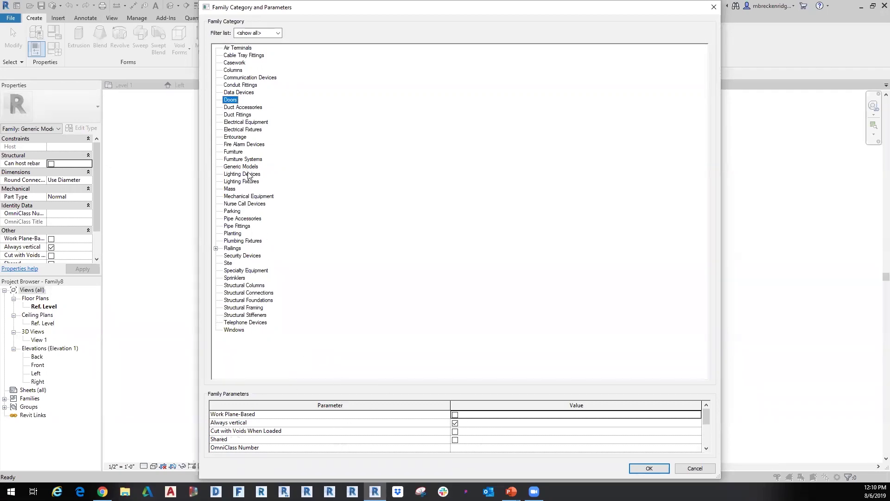
left_click(250, 168)
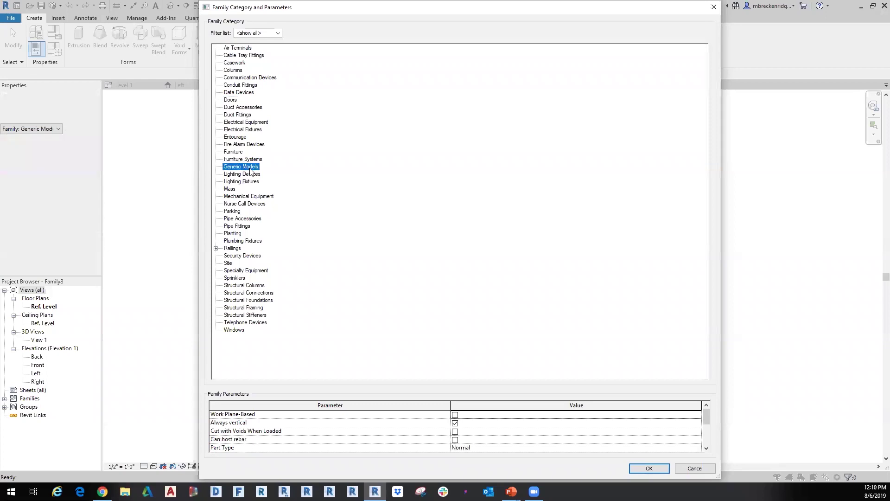
left_click(233, 99)
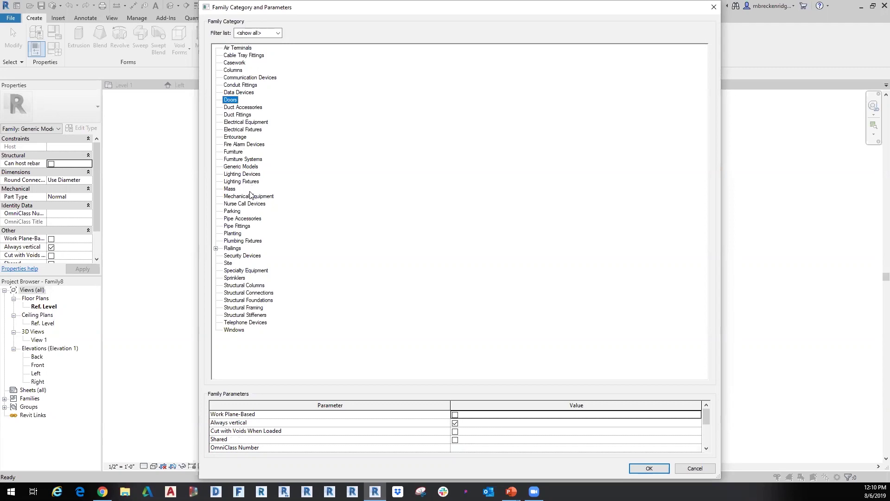
left_click(247, 167)
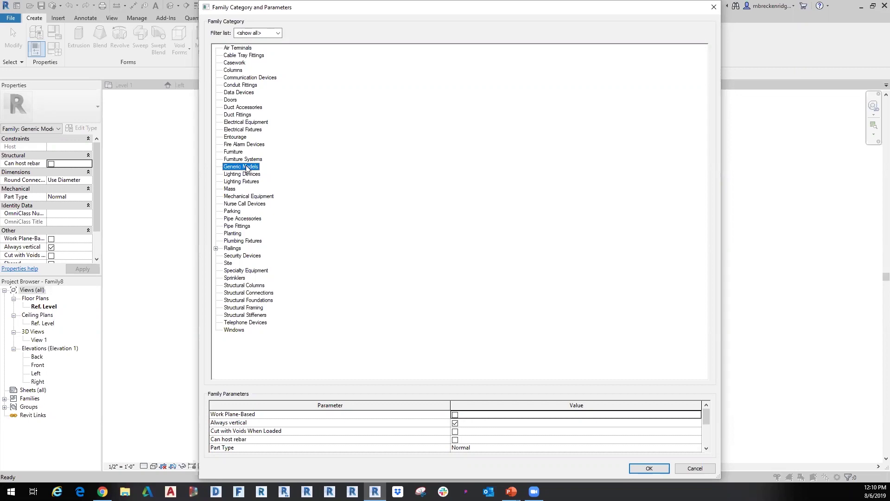
left_click(231, 100)
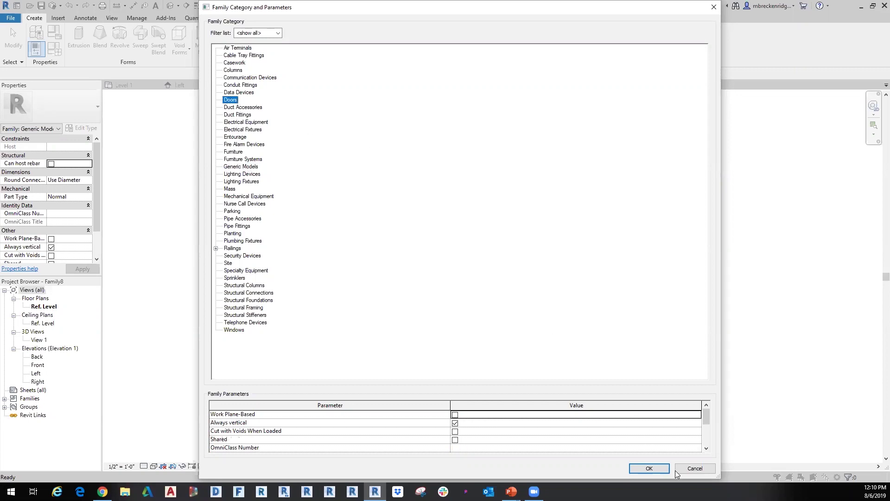
left_click(650, 468)
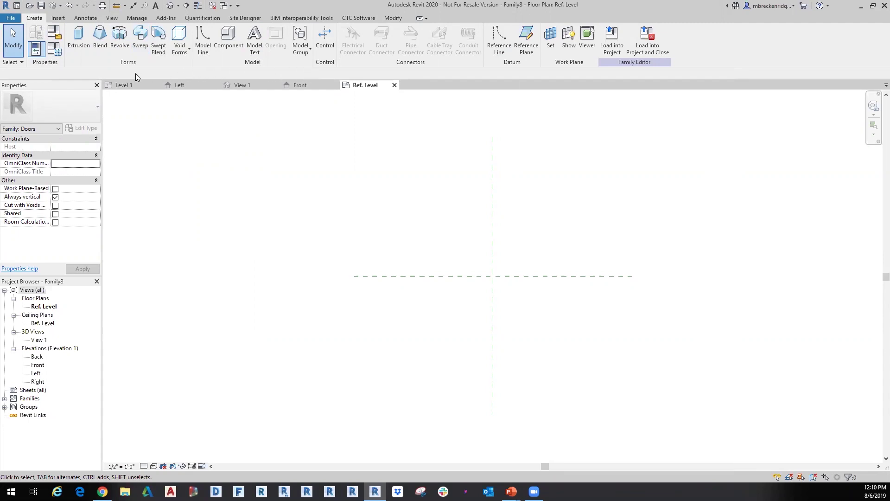
Step: Examine the Construction, Dimensions, Analytical Properties and IFC parameters of the door family in Family Types, and leave without changes
left_click(61, 53)
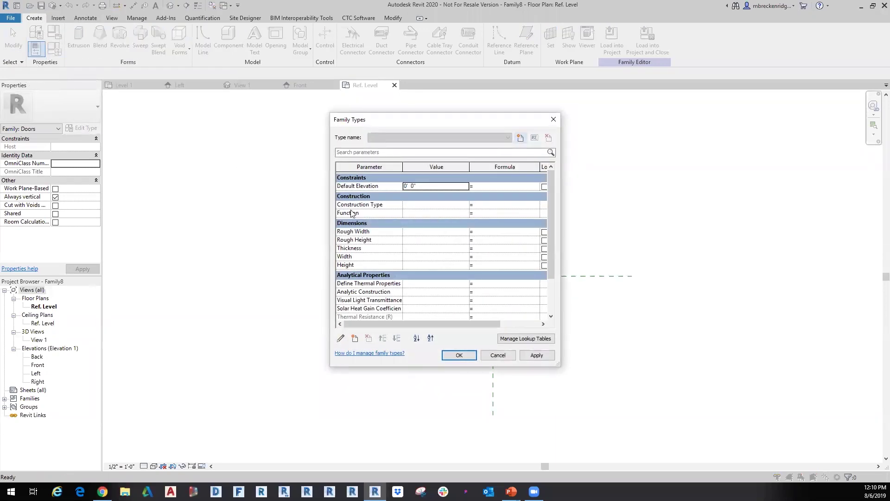
scroll(401, 278, "down", 3)
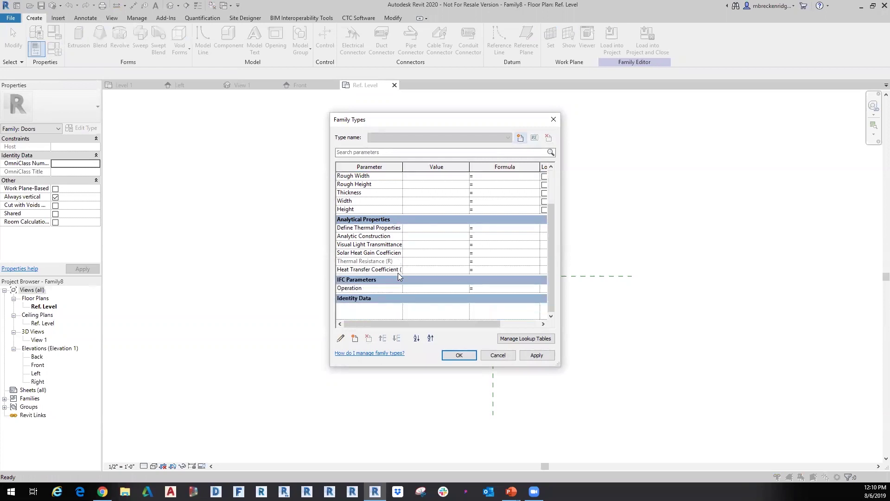
scroll(404, 287, "up", 3)
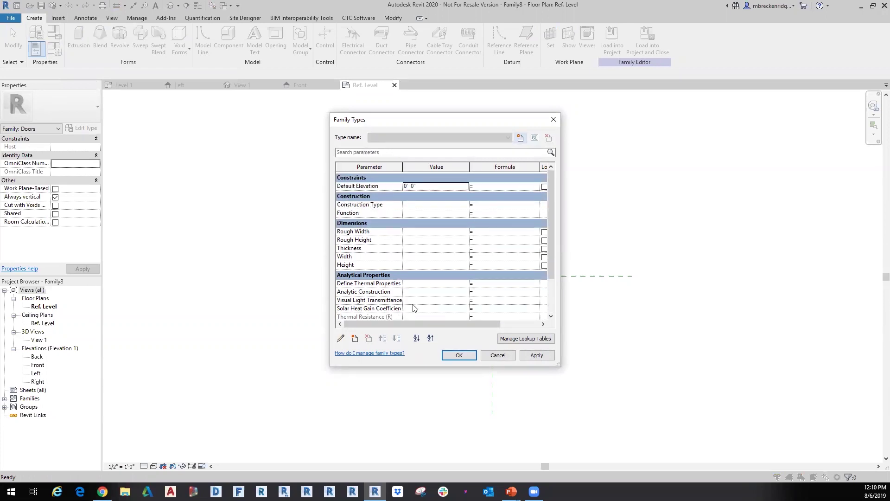
scroll(415, 308, "down", 3)
left_click_drag(366, 197, 419, 220)
scroll(419, 220, "up", 3)
scroll(397, 244, "down", 3)
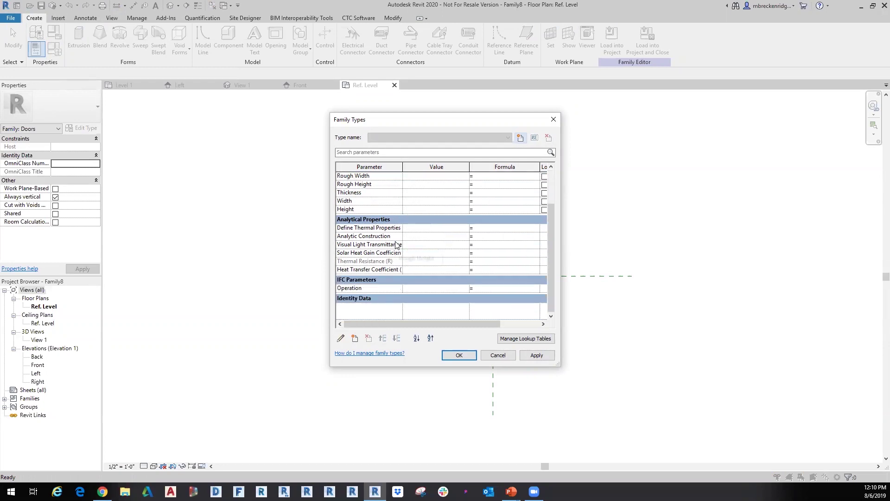
scroll(396, 245, "up", 3)
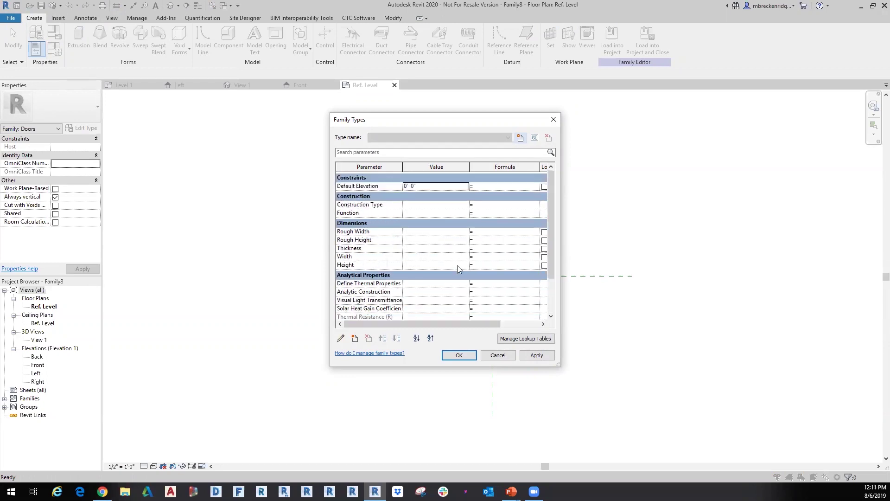
left_click(498, 355)
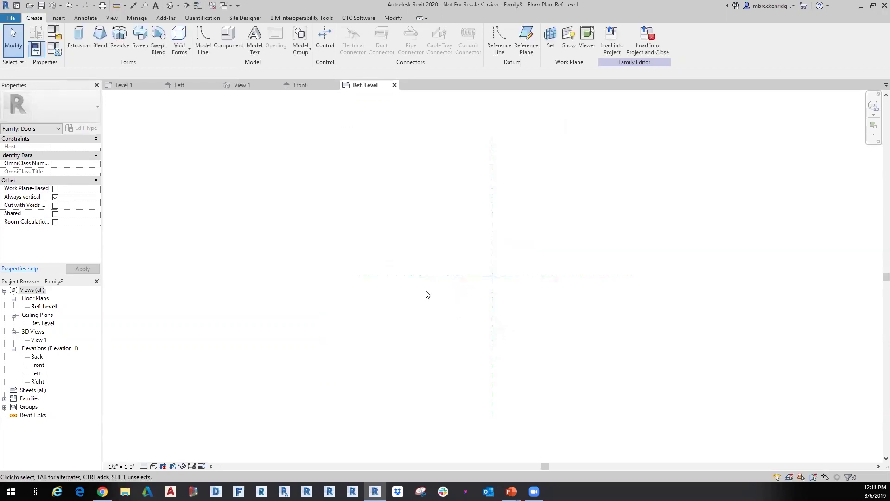
Step: Set the family's category back to Generic Models and check its parameters in Family Types
left_click(56, 34)
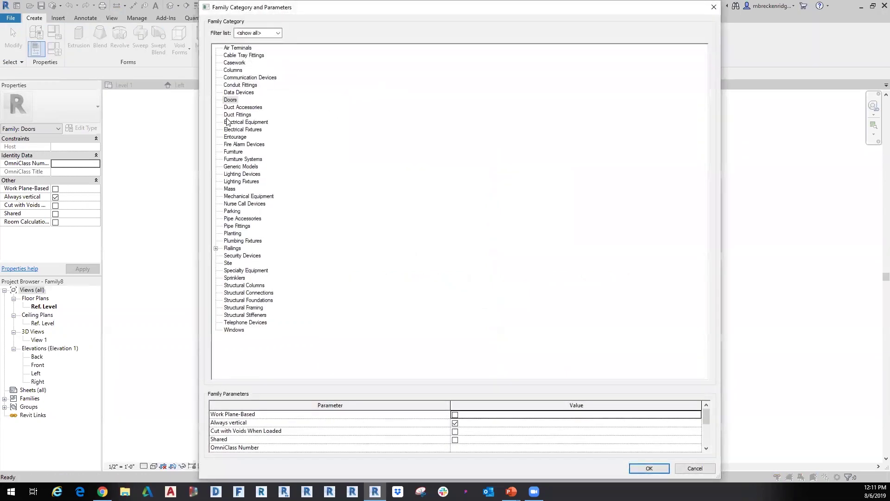
left_click(244, 167)
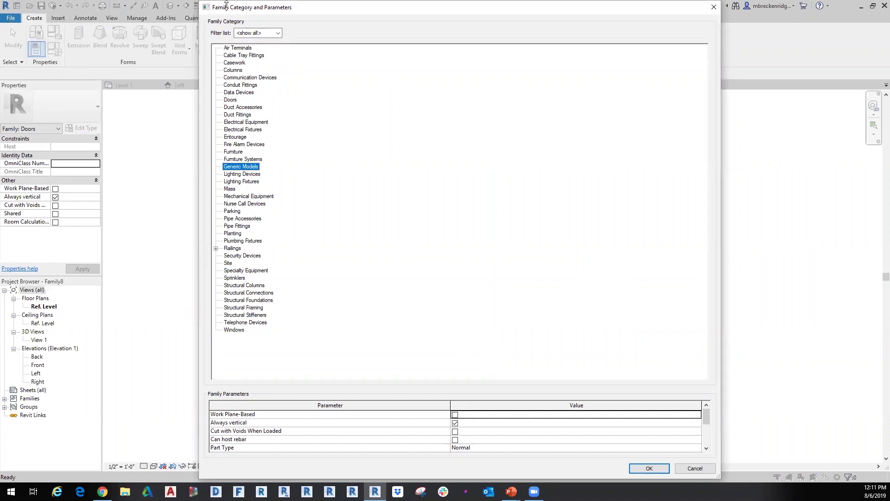
left_click(643, 470)
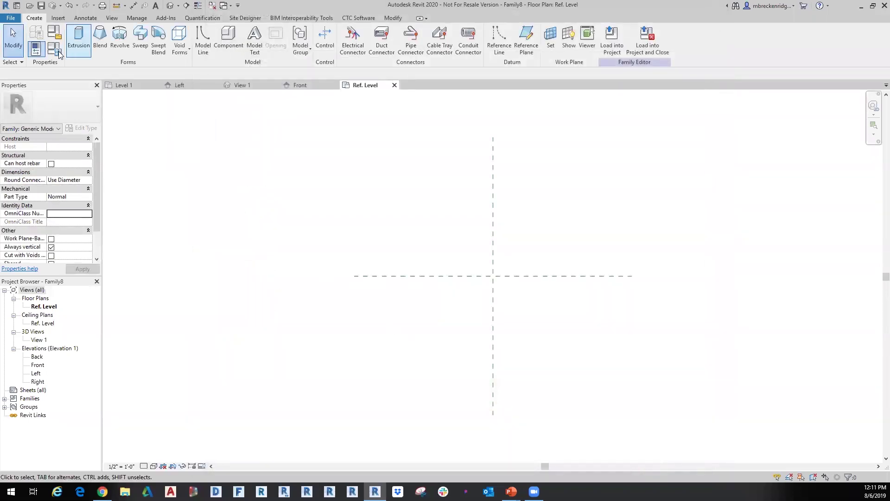
left_click(57, 50)
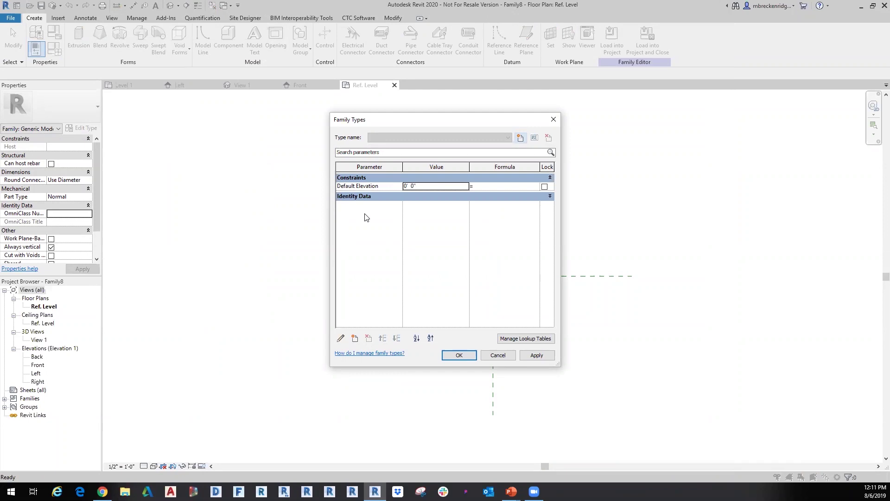
left_click(499, 355)
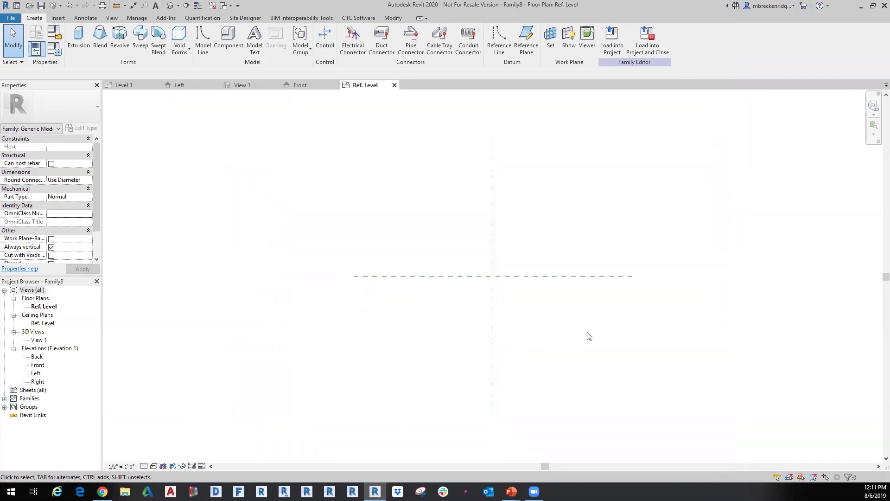
Step: Switch back to the PowerPoint slide show and advance to the next slide
key("alt+Tab")
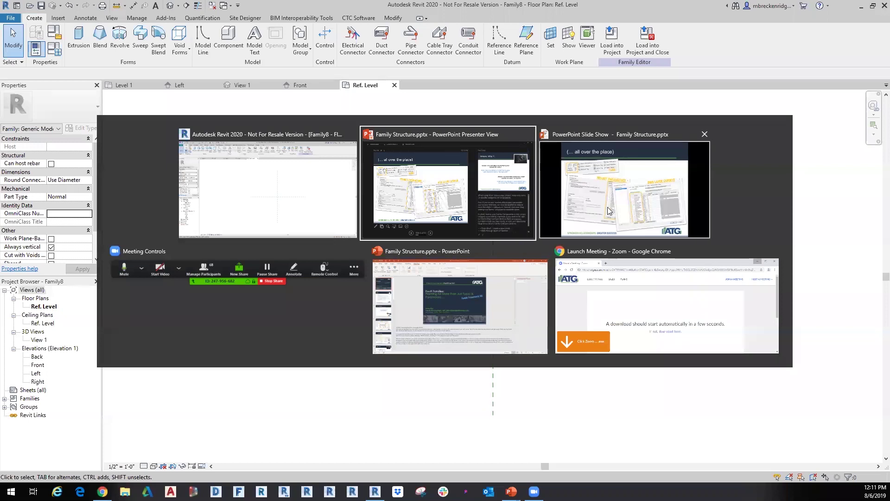
left_click(610, 184)
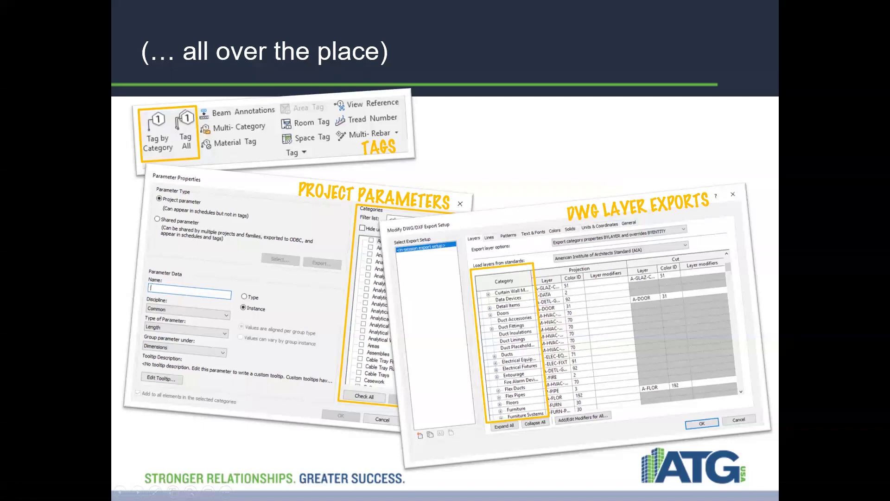
key("Right")
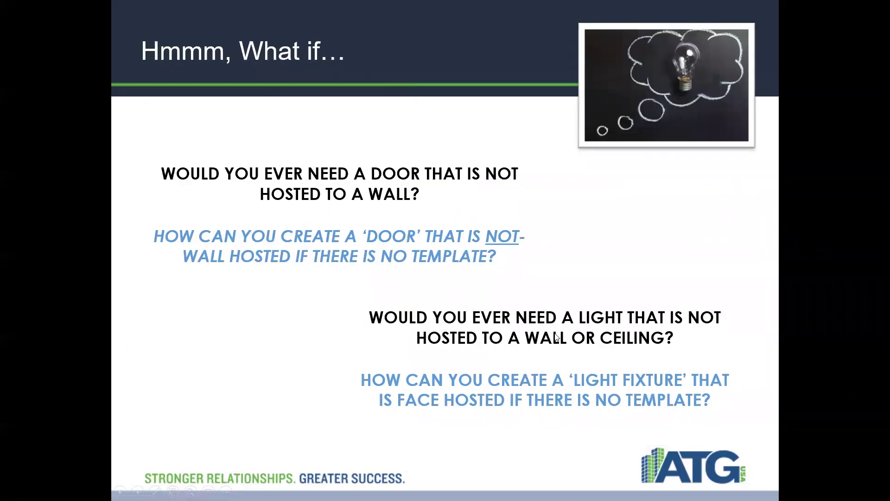
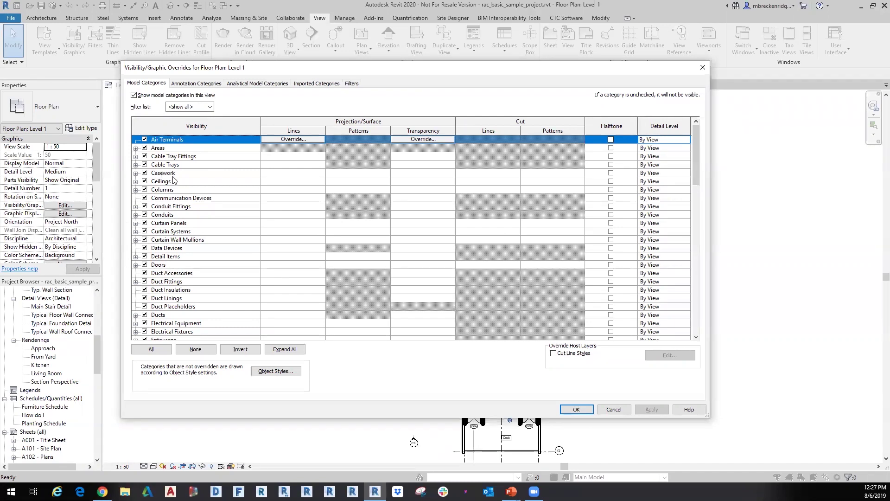
Step: Examine the Casework category's projection line override options and its Elevation Swing and Hidden Lines subcategories, leaving the overrides unchanged
left_click(290, 175)
left_click(312, 174)
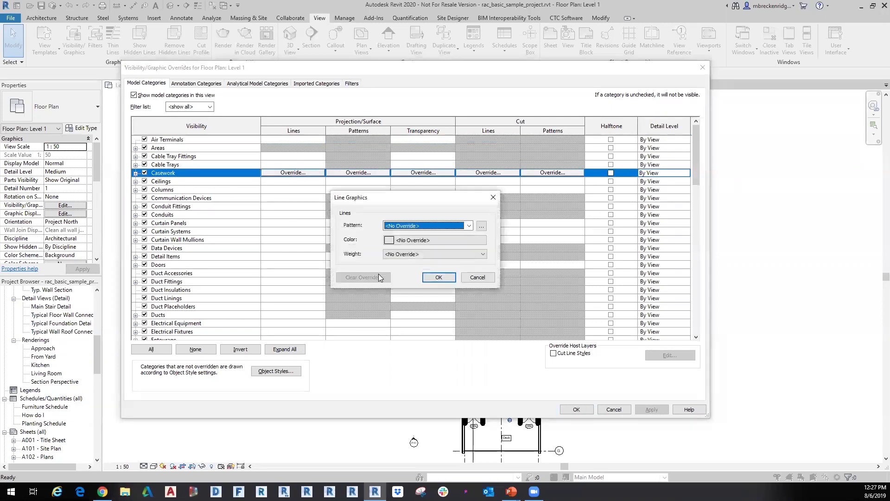
left_click(480, 278)
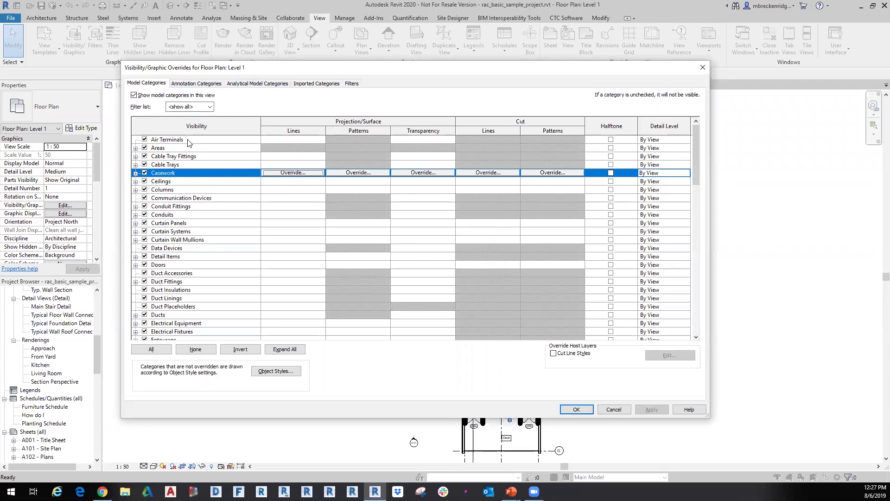
left_click(136, 174)
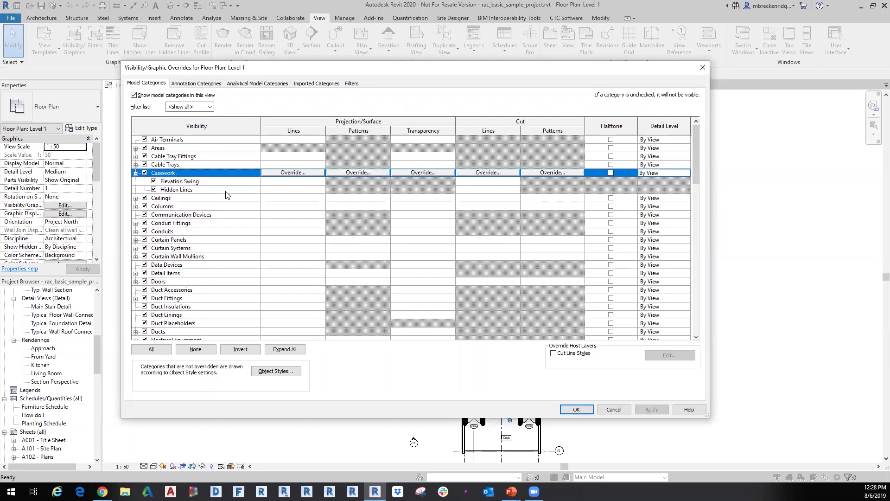
left_click(284, 183)
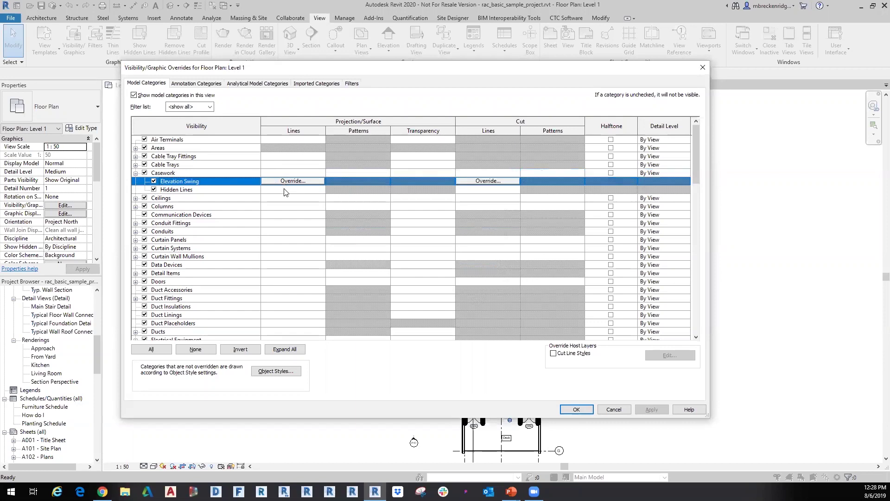
key("Down")
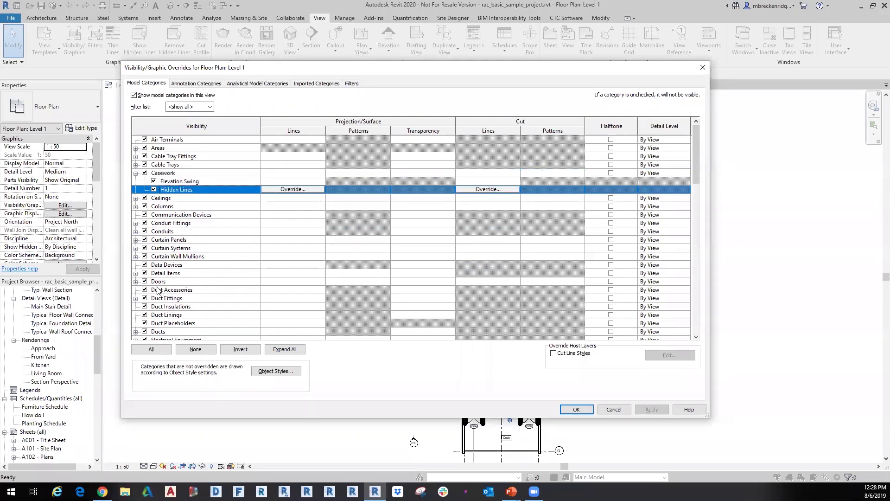
Step: Examine the subcategories of Doors in the Level 1 visibility overrides, and leave without changes
left_click(135, 282)
scroll(224, 253, "down", 5)
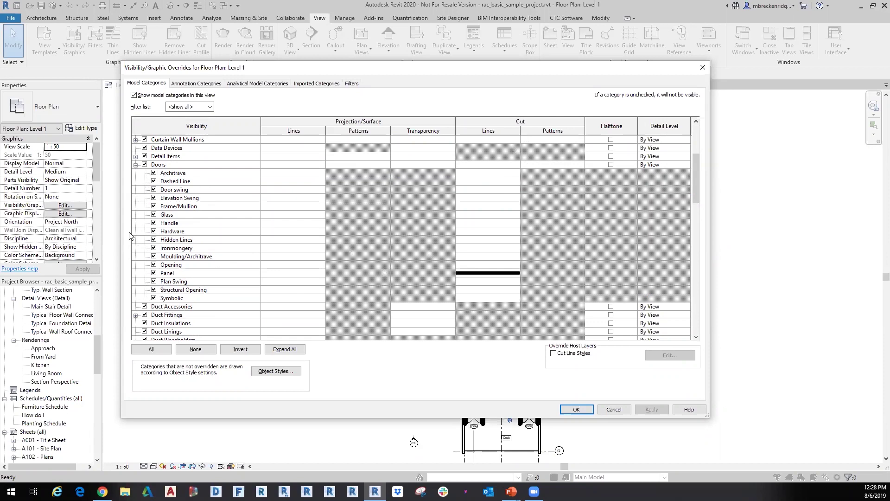
left_click(136, 164)
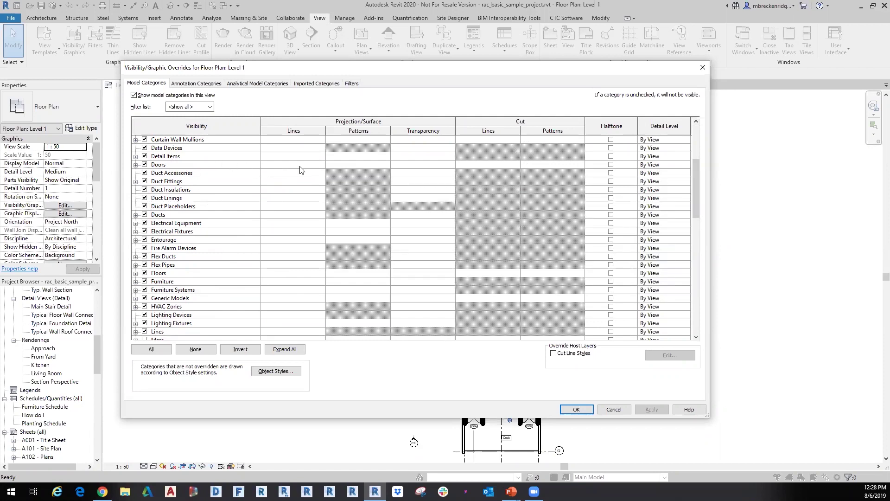
left_click(135, 165)
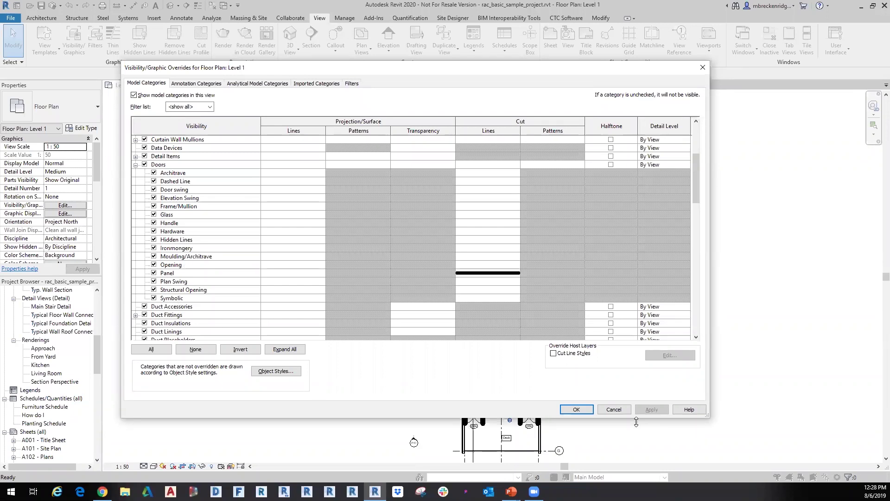
left_click(614, 409)
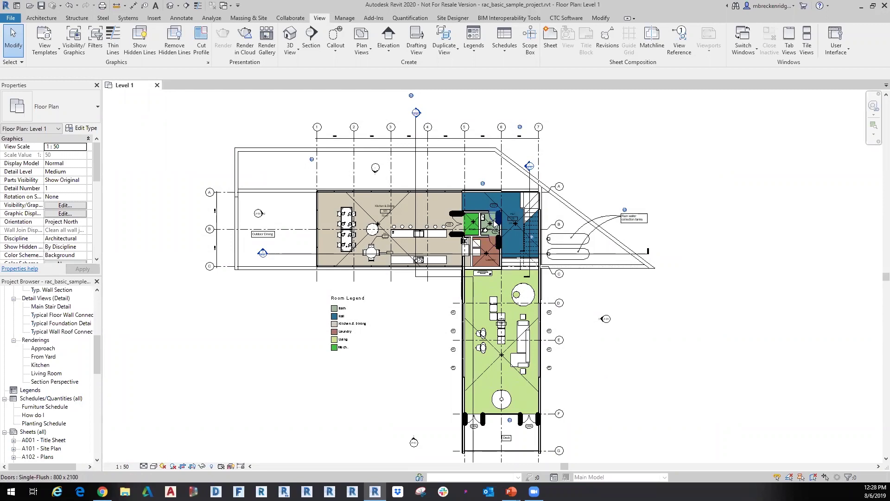
Step: Inspect the Single-Flush door between the Bath and the Hall on the Level 1 plan
scroll(495, 223, "up", 5)
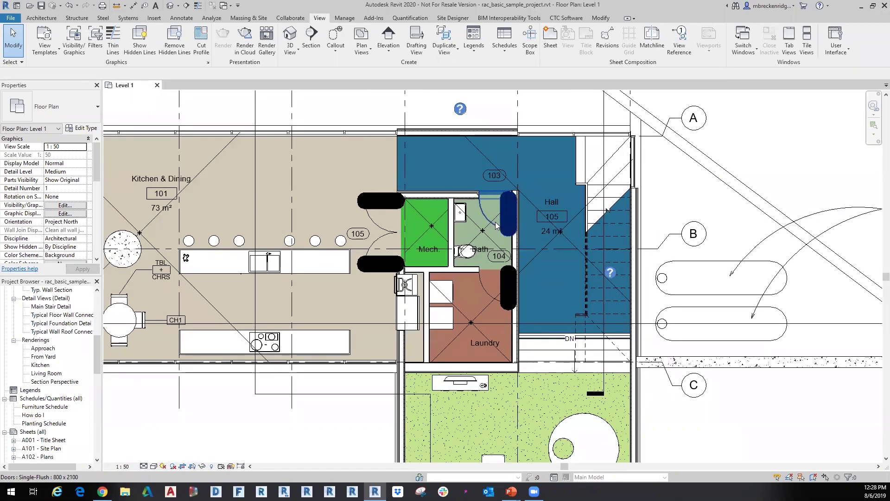
left_click(496, 225)
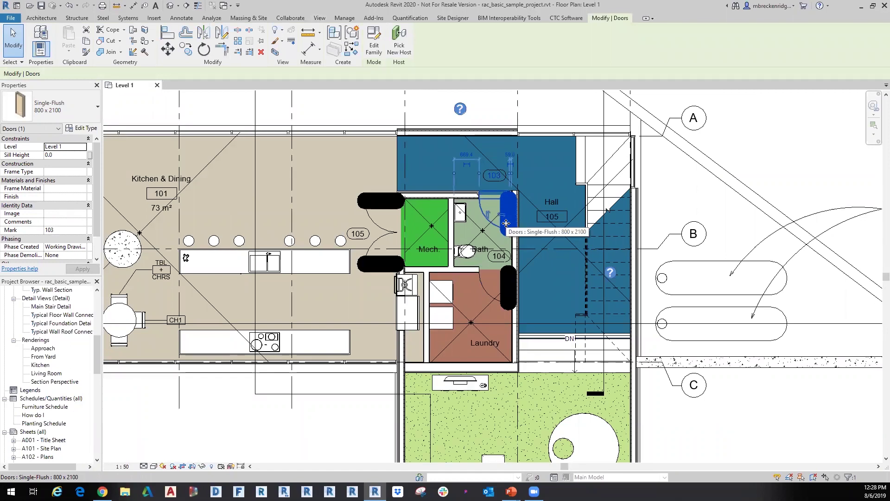
left_click(352, 406)
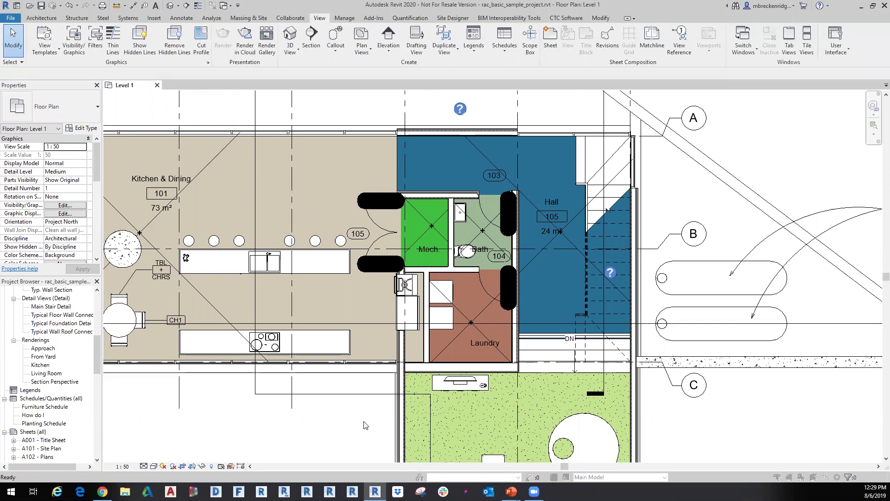
Step: Clear the cut line override of the Doors Panel subcategory in the Level 1 plan's visibility settings
key("v")
key("g")
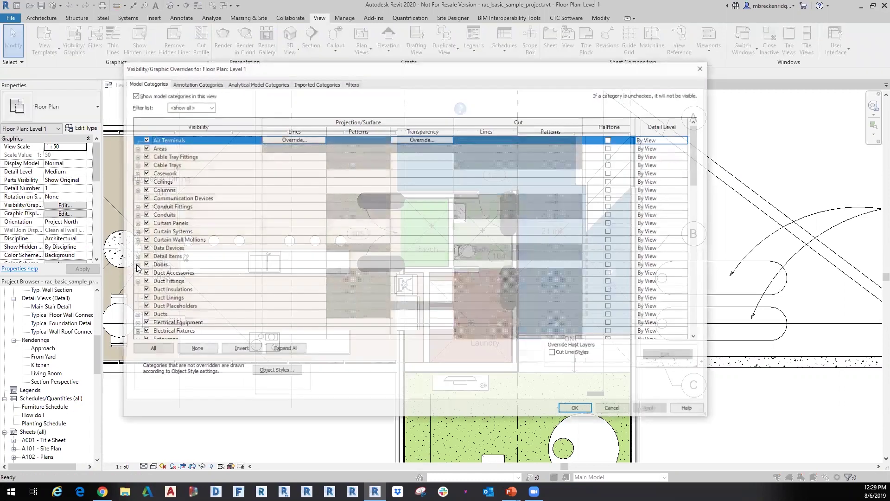
double_click(221, 267)
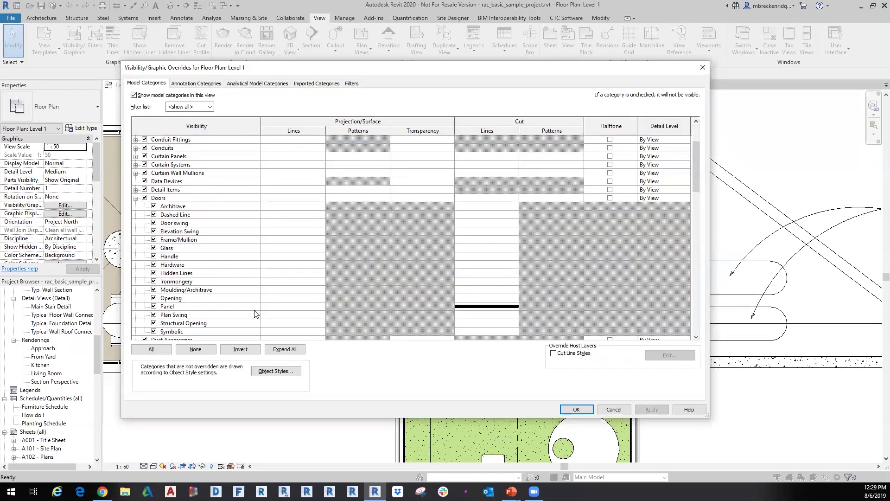
left_click(494, 306)
left_click(495, 306)
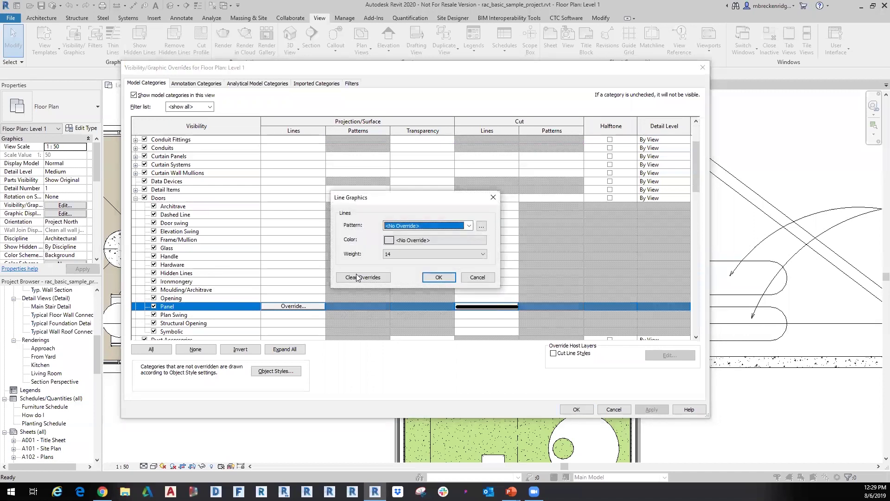
left_click(431, 278)
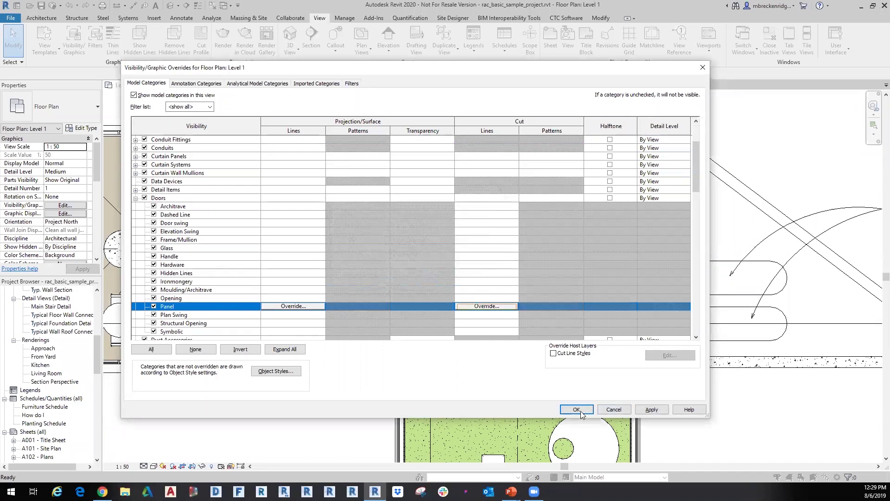
key("Return")
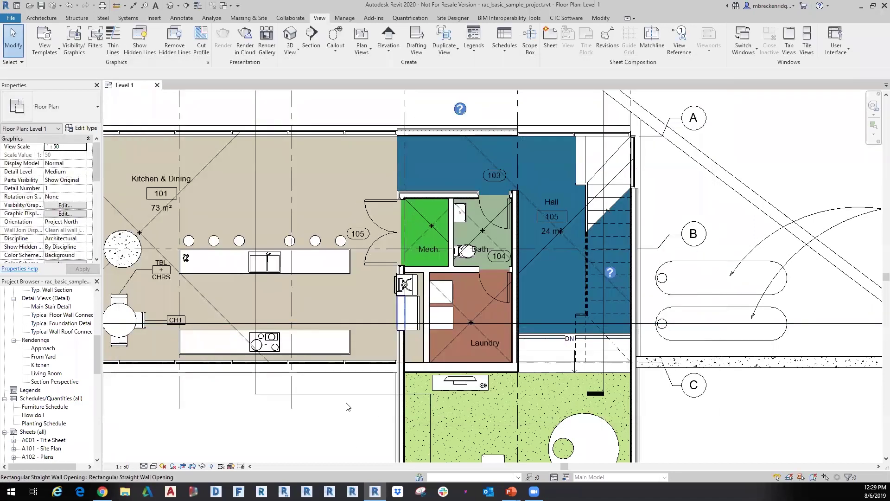
Step: Open the Bath's Single-Flush door family for editing and show it in an orbited default 3D view
left_click(505, 227)
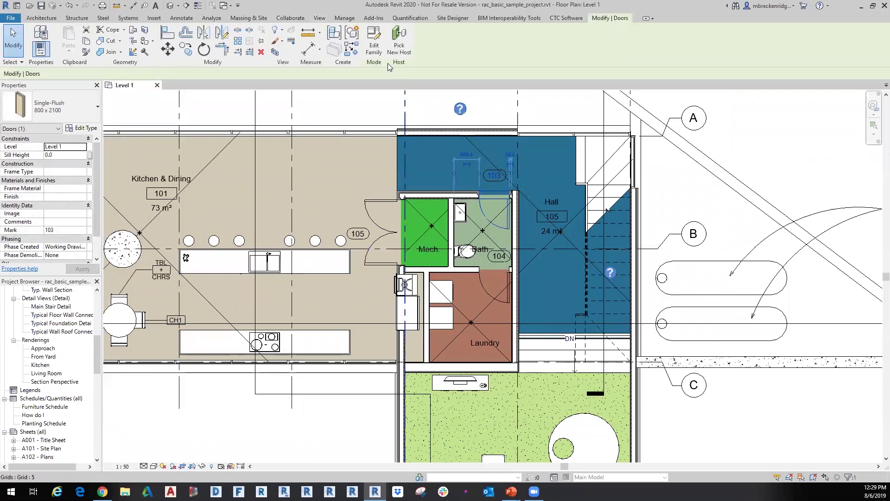
left_click(371, 44)
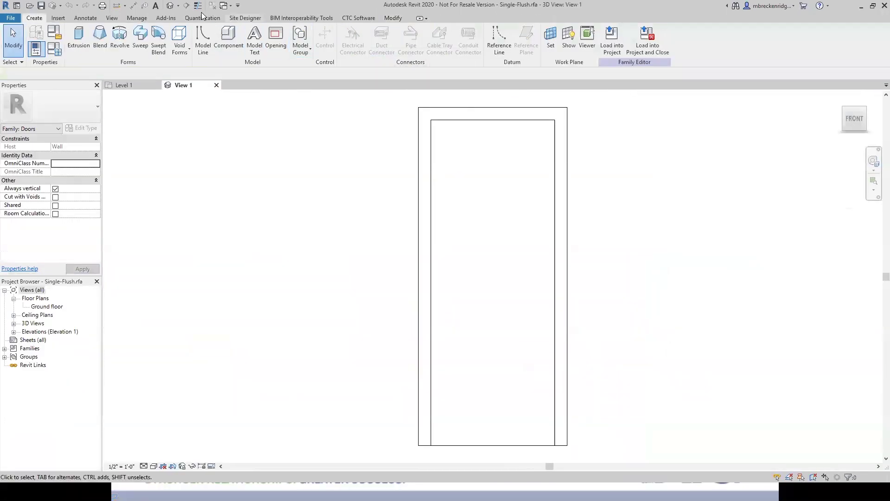
left_click(170, 5)
middle_click_drag(657, 340, 800, 372, "shift")
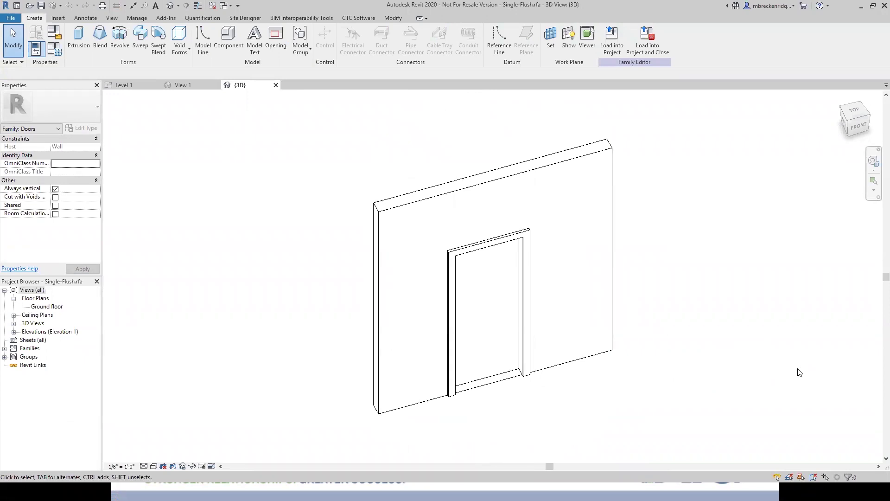
Step: Check the door family's category and its family parameters, including Room Calculation Point and Host
left_click(55, 41)
scroll(464, 445, "down", 2)
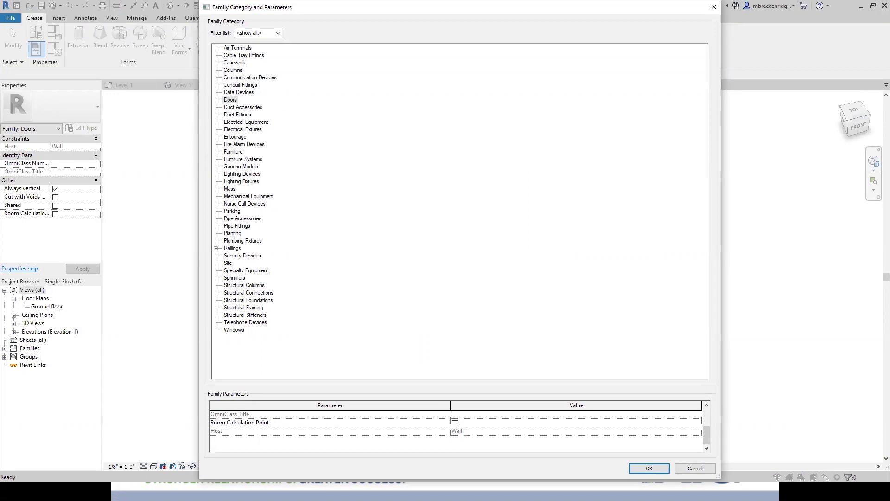
left_click(663, 471)
middle_click_drag(586, 420, 572, 432, "shift")
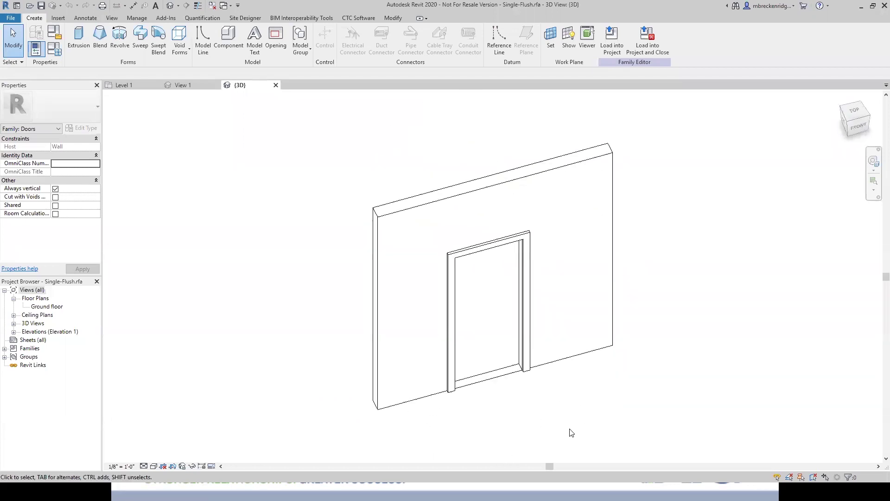
Step: Open the family's Ground floor plan and inspect the subcategory of the door swing arc
double_click(46, 306)
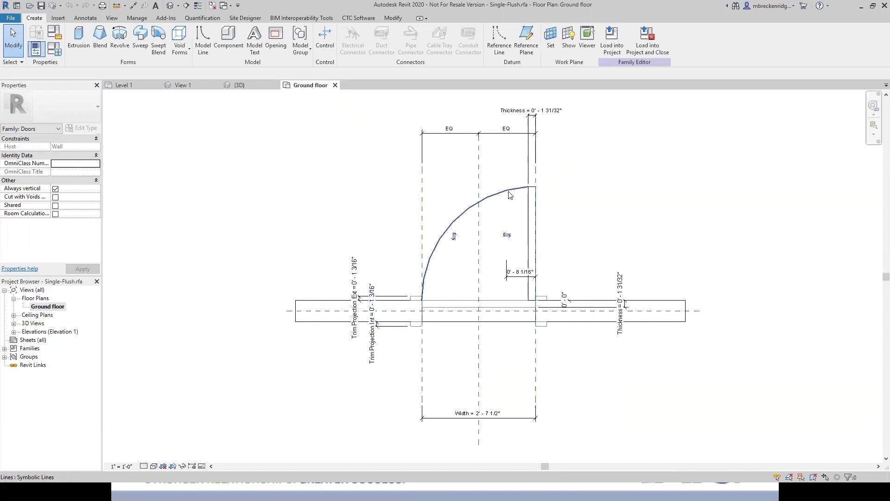
scroll(521, 195, "up", 2)
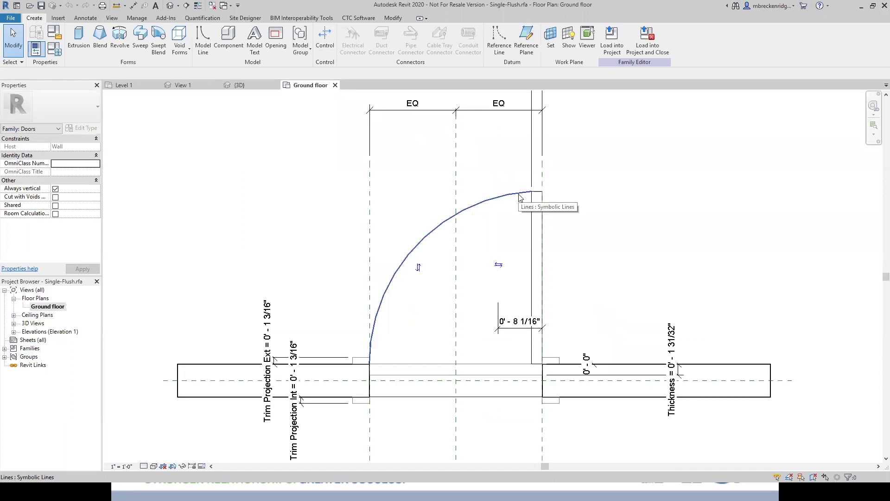
left_click(520, 196)
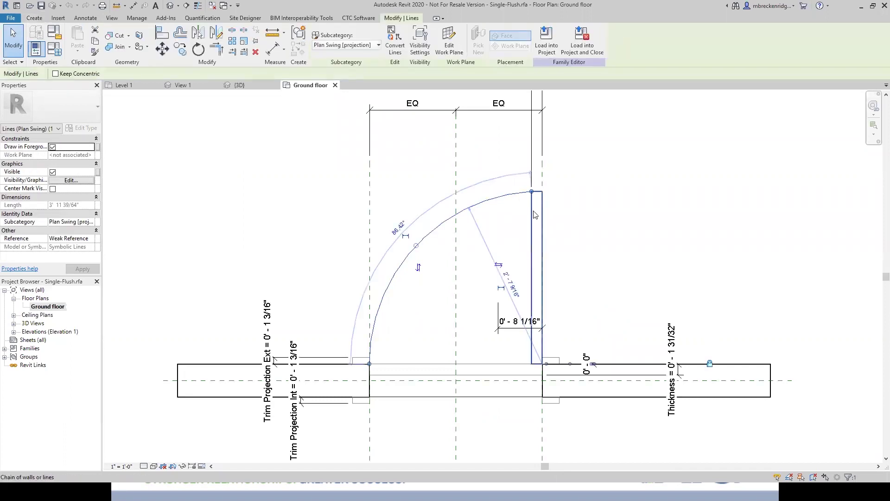
left_click(578, 217)
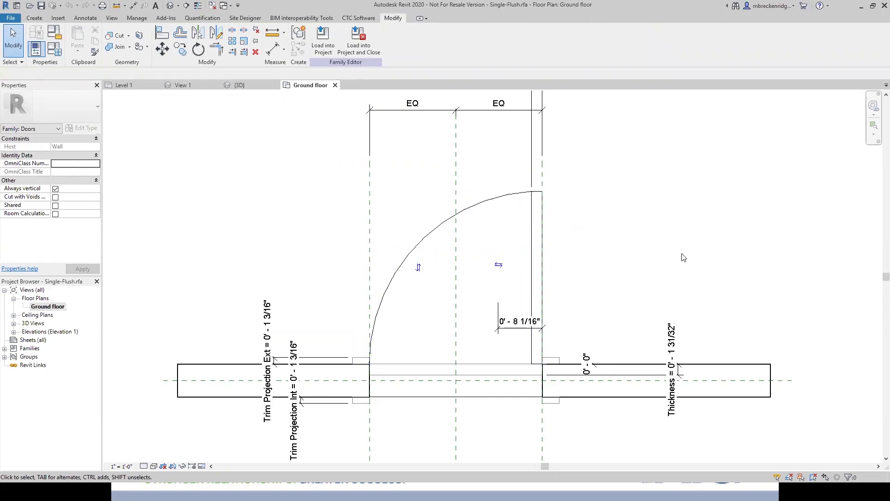
Step: Return to the project's Level 1 plan and start a detail line to view its line style setting
key("alt+Tab")
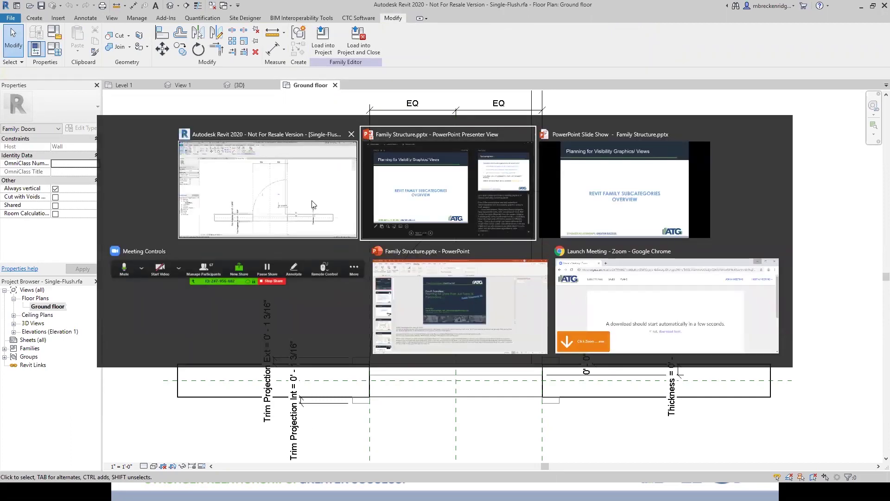
left_click(124, 84)
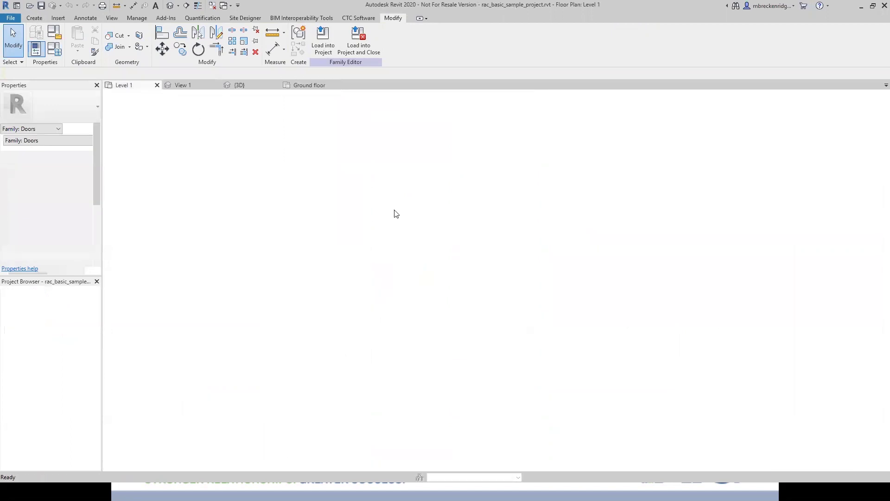
scroll(516, 201, "down", 3)
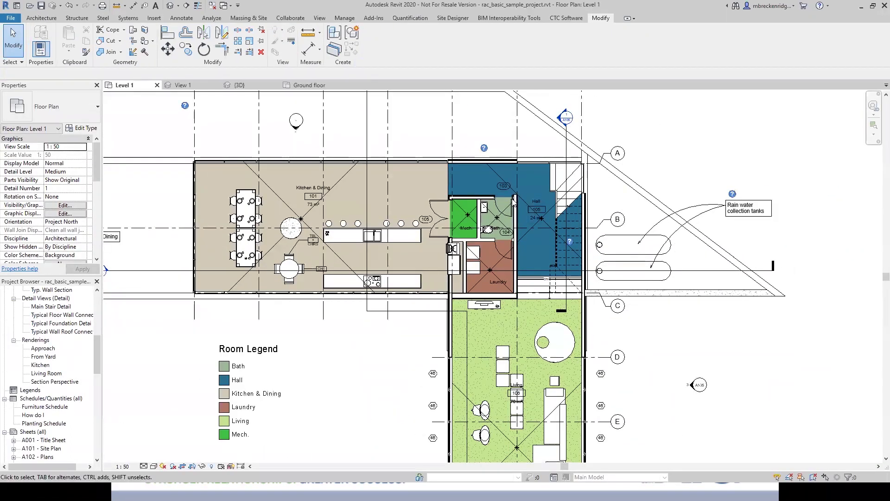
left_click(181, 19)
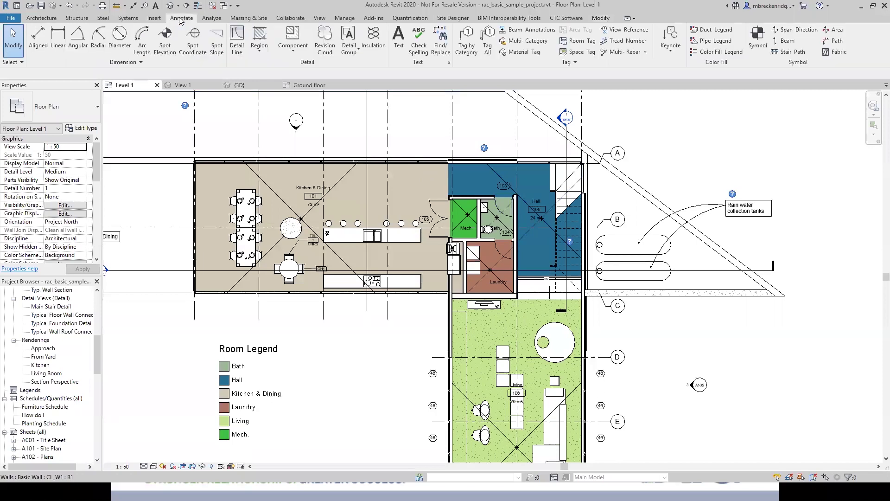
left_click(237, 41)
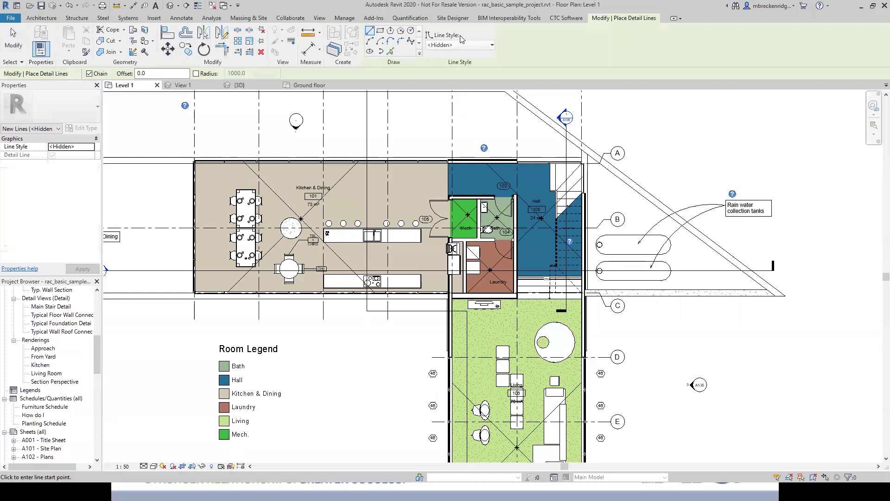
Step: Return to the door family's Ground floor plan and start a symbolic line to review its available subcategories
left_click(194, 84)
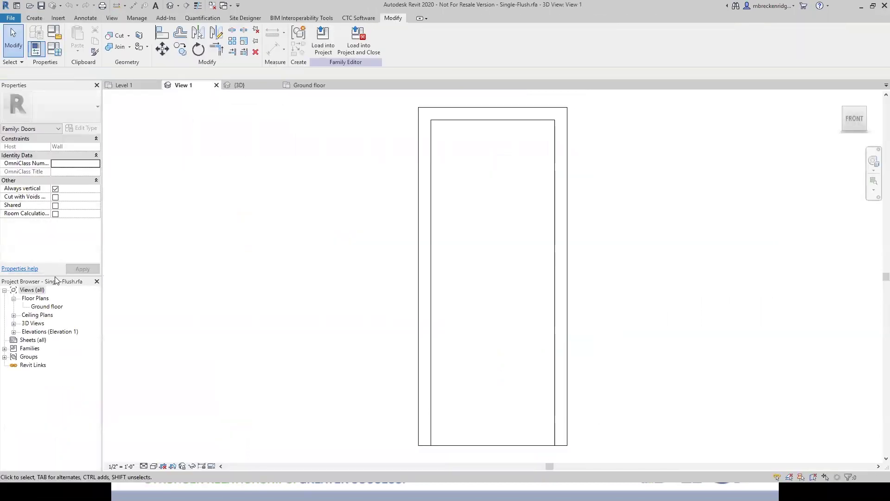
double_click(48, 307)
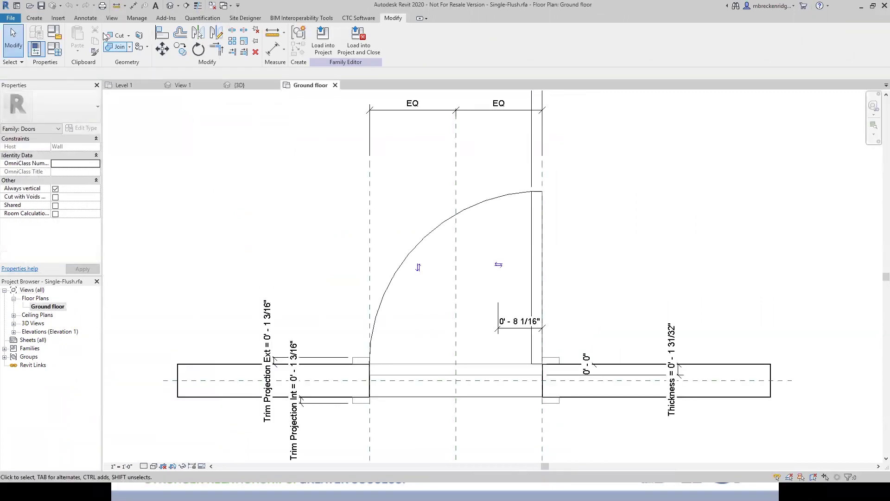
left_click(95, 20)
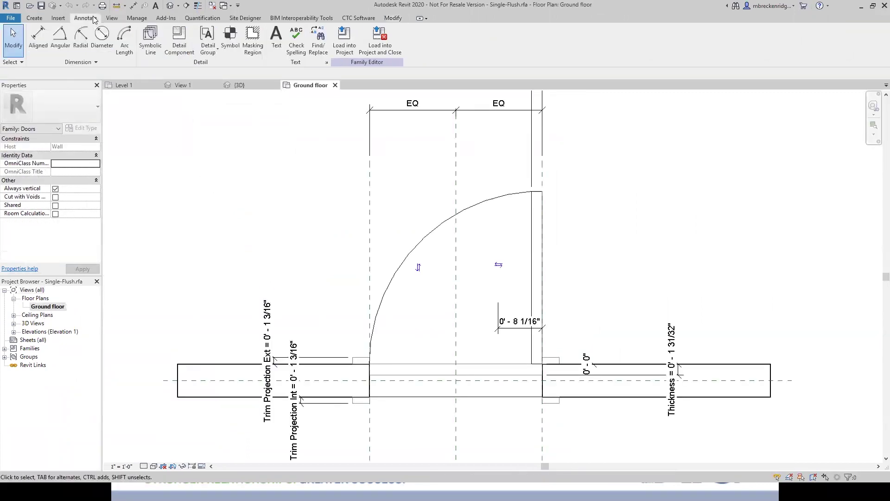
left_click(153, 38)
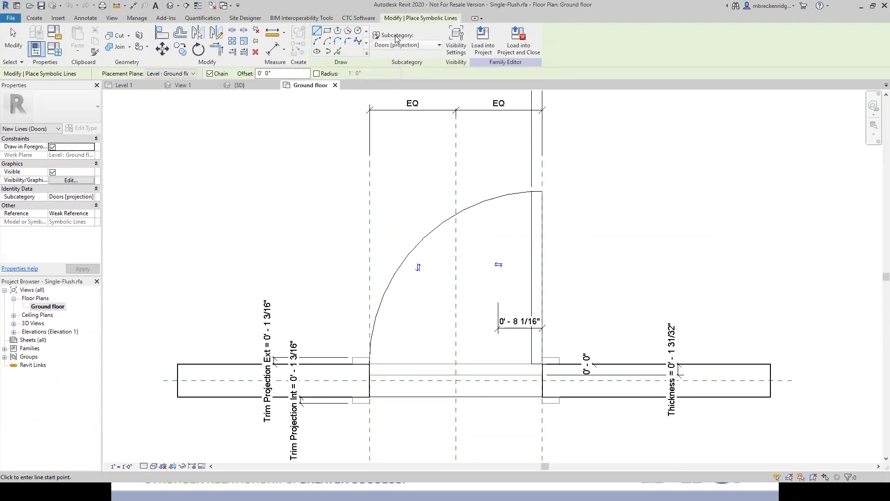
left_click(438, 46)
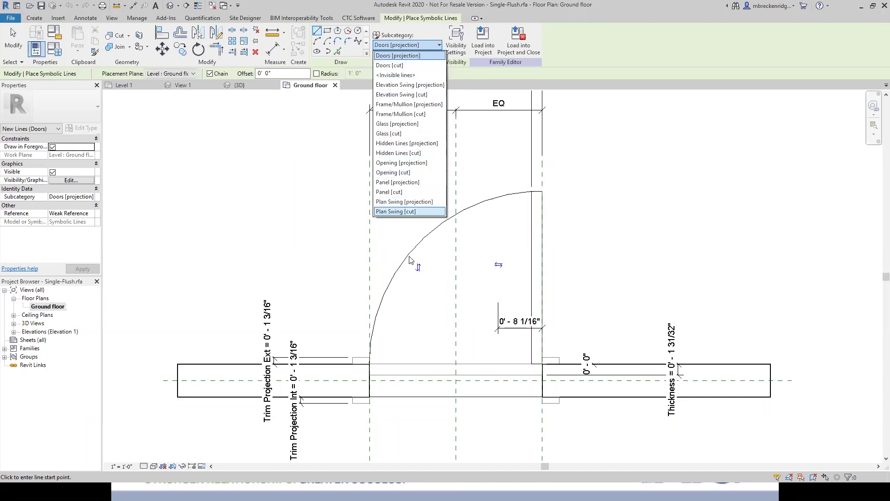
left_click(488, 219)
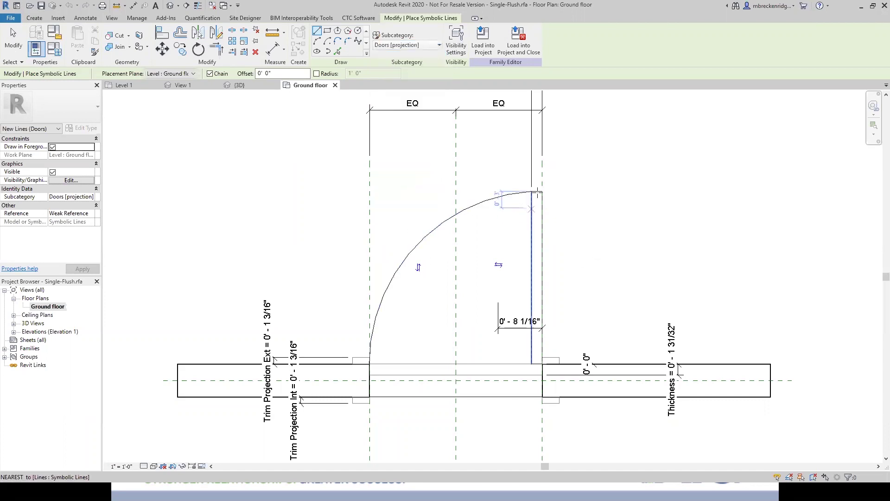
left_click(532, 192)
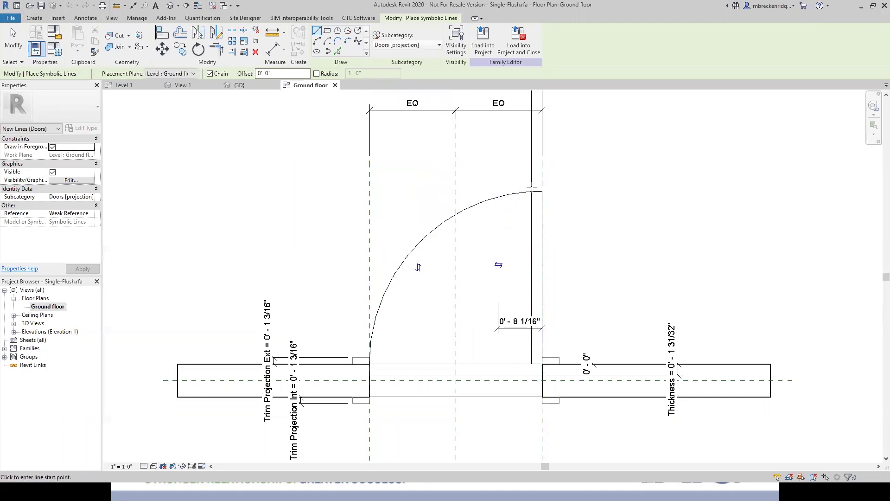
key("Escape")
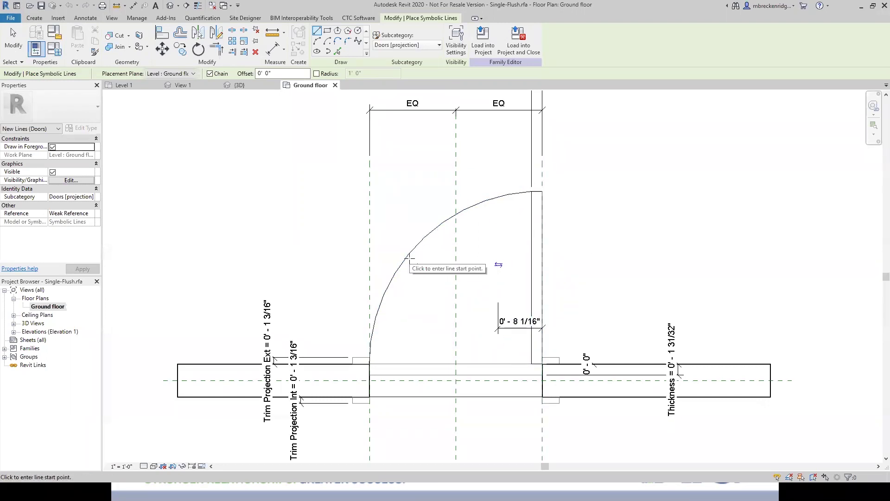
left_click(400, 45)
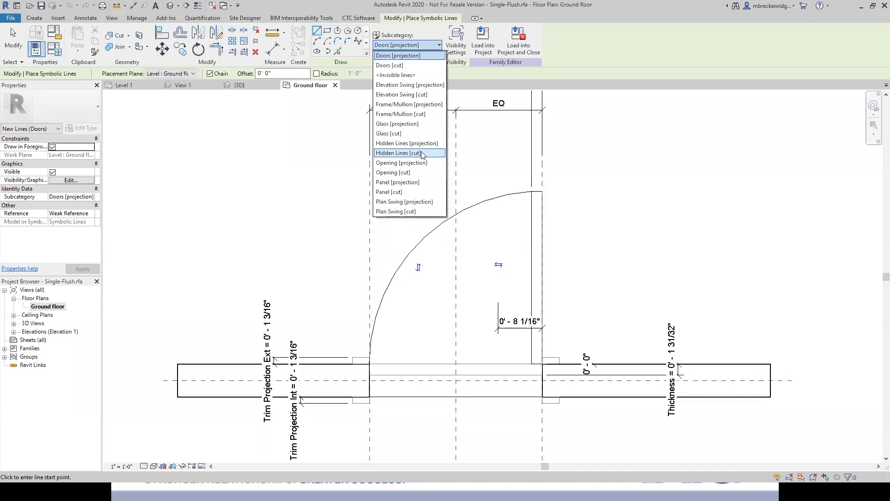
left_click(596, 190)
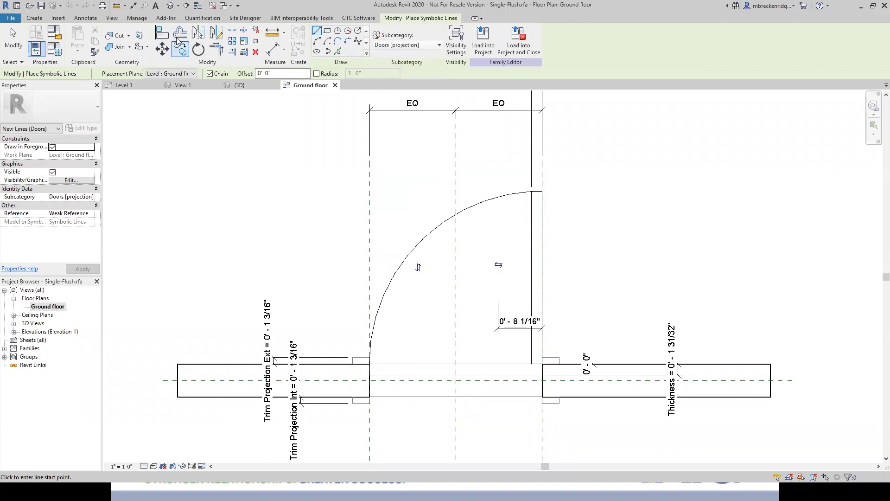
Step: Show the family in an orbited default 3D view and review the subcategory options for the door frame extrusion, keeping Frame/Mullion
left_click(171, 5)
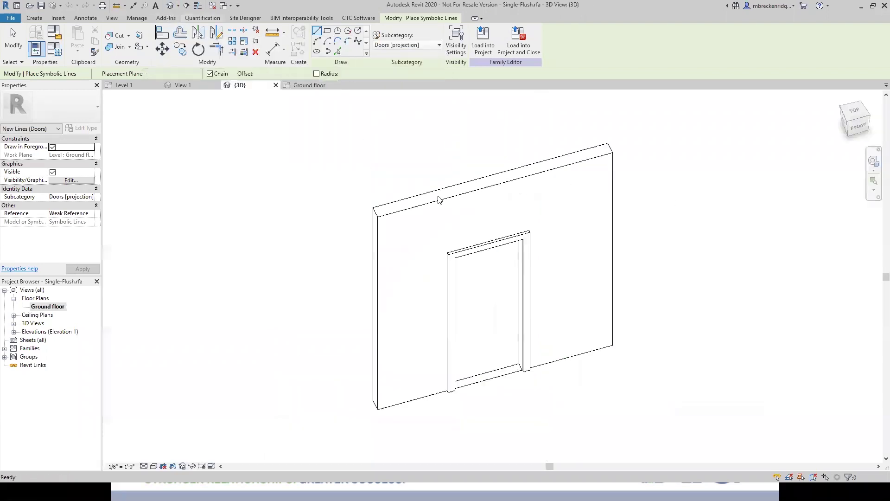
middle_click_drag(593, 399, 511, 392, "shift")
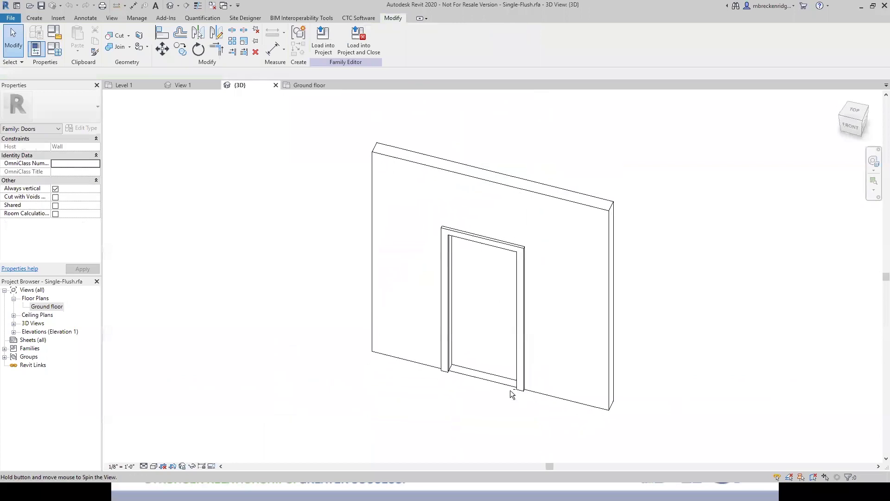
left_click(524, 270)
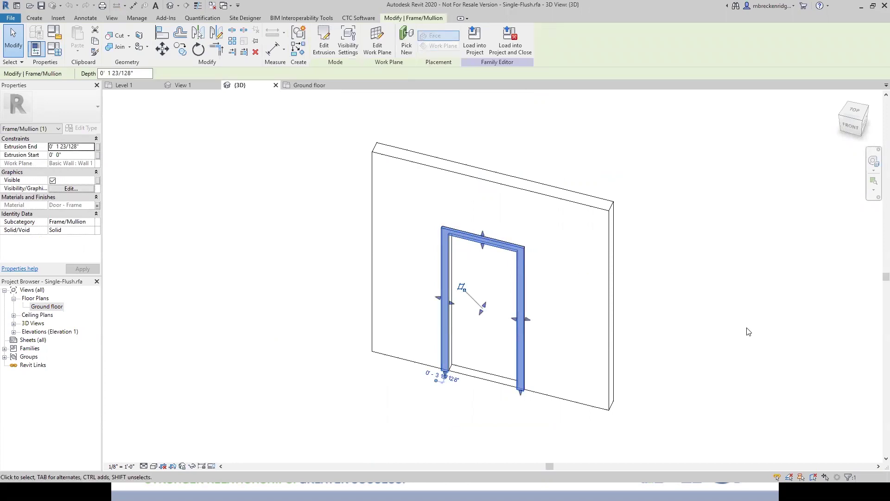
left_click(86, 225)
left_click(86, 225)
left_click(93, 225)
left_click(93, 224)
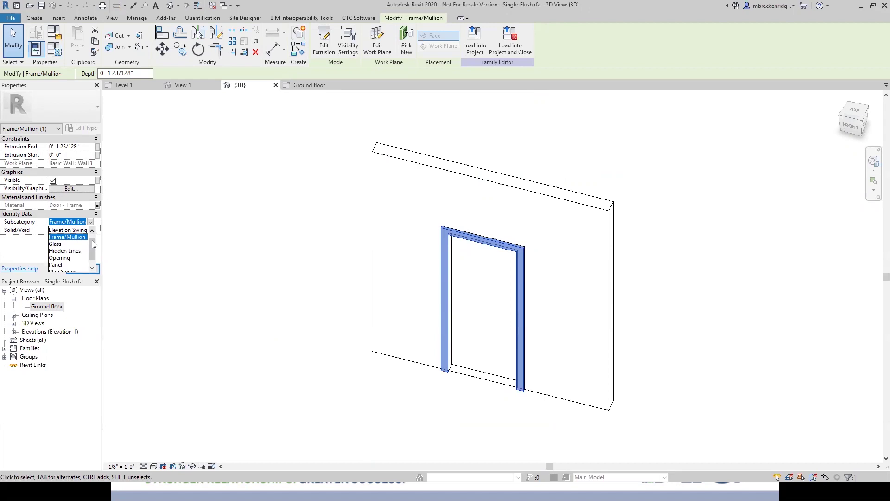
scroll(92, 250, "down", 1)
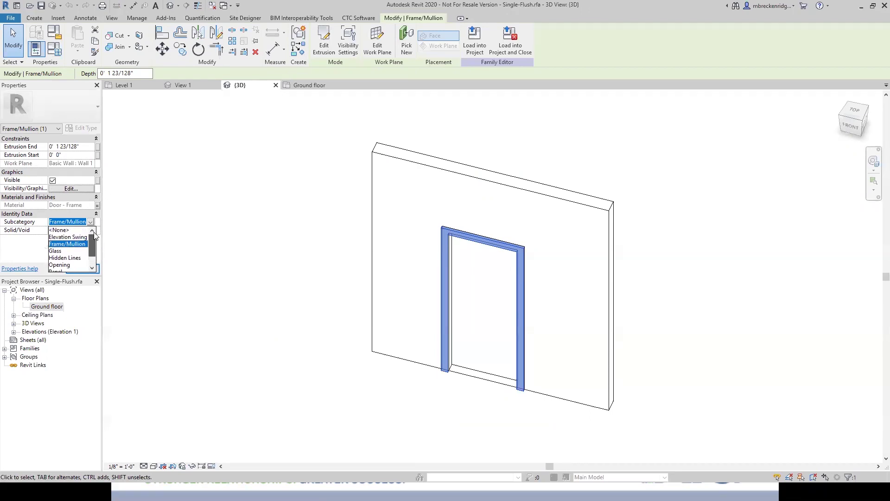
scroll(92, 254, "up", 1)
scroll(92, 254, "up", 1)
left_click_drag(91, 245, 93, 246)
scroll(93, 246, "up", 1)
left_click(78, 246)
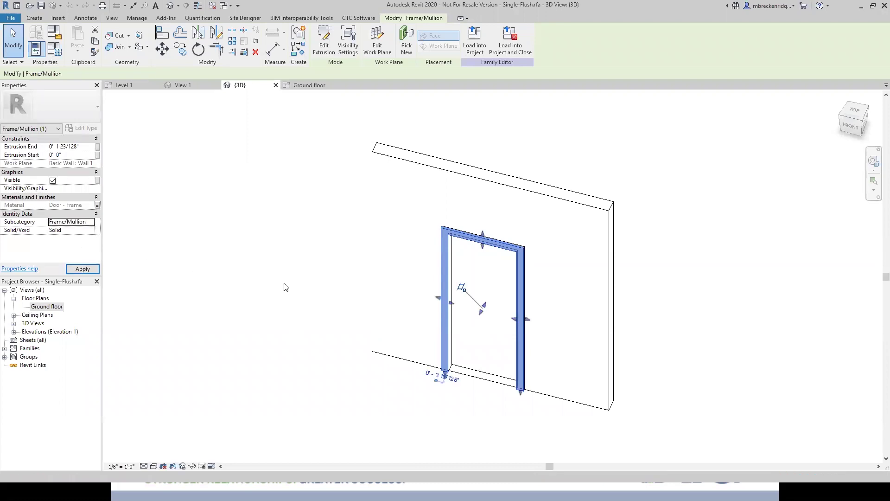
key("Escape")
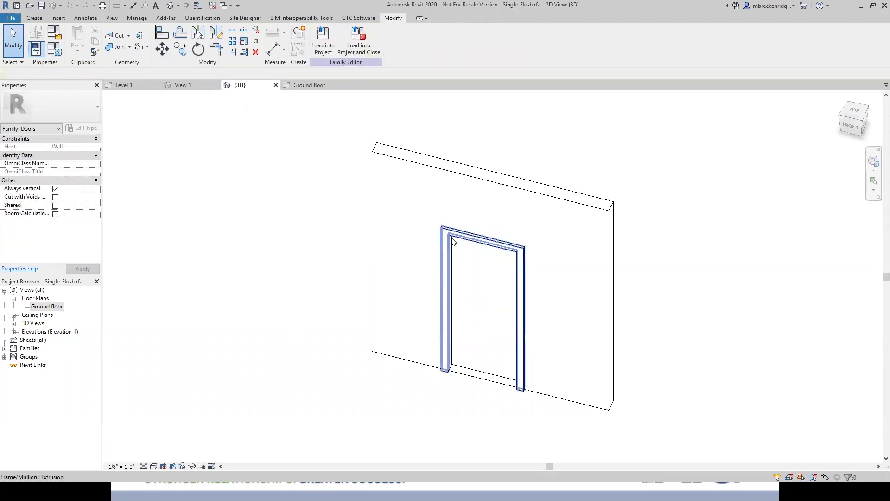
Step: Check the subcategory assigned to the door panel extrusion
left_click(484, 376)
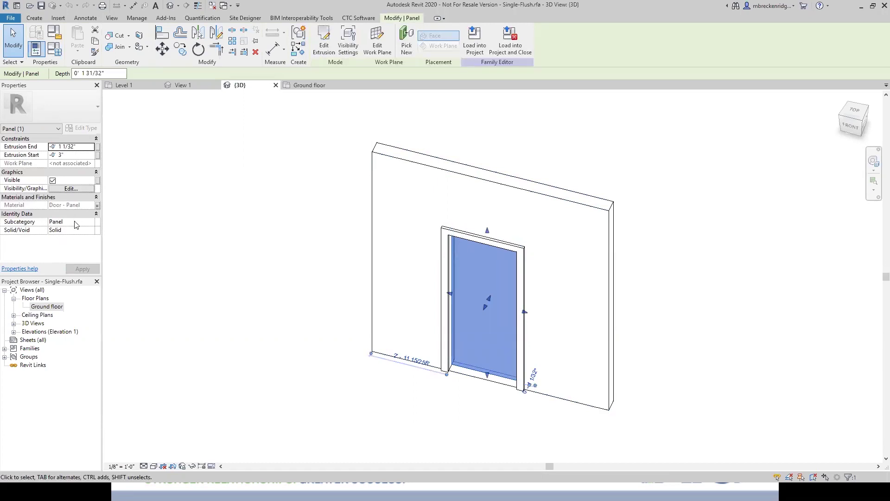
left_click(305, 310)
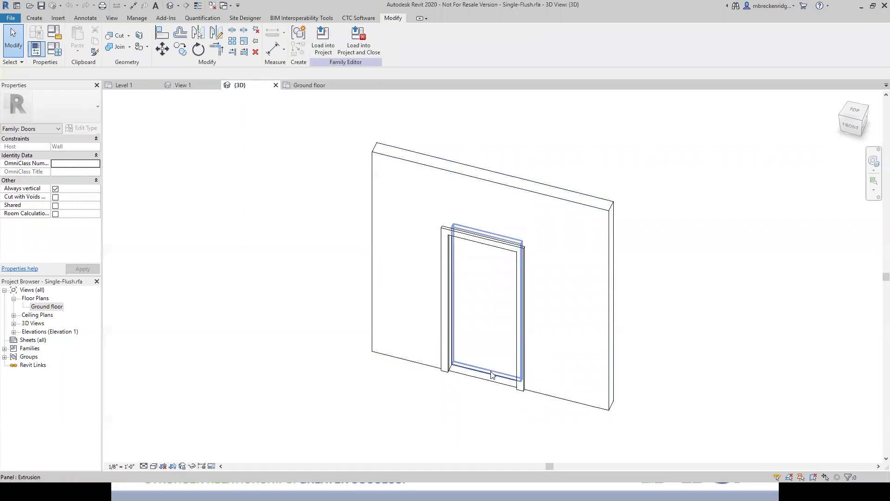
left_click(501, 359)
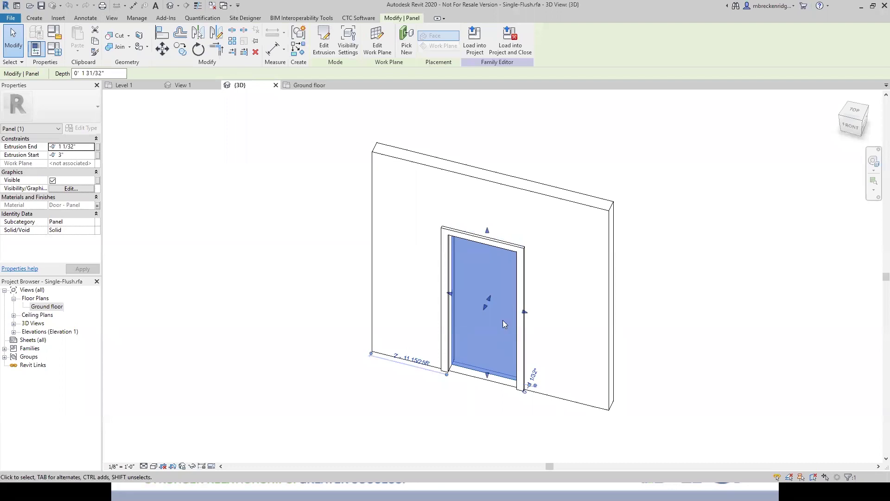
left_click(488, 416)
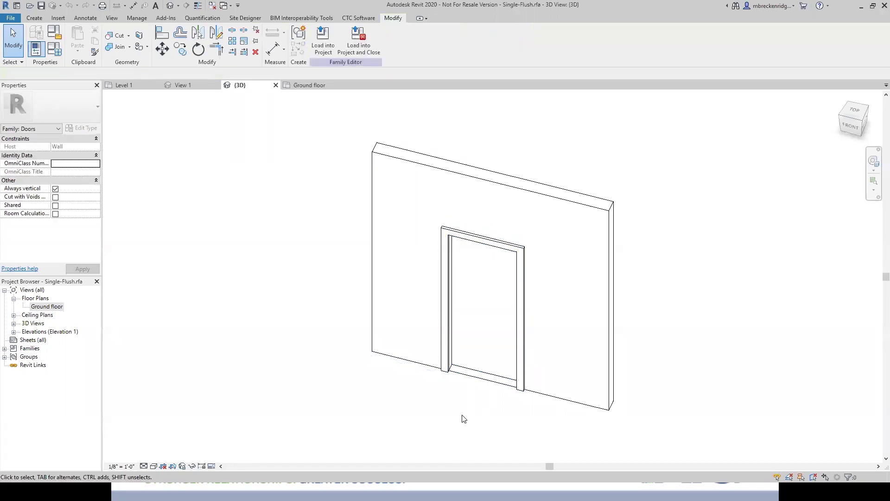
Step: Inspect the door panel's Family Element Visibility Settings, cancel them, and view the door from the back
middle_click_drag(402, 403, 530, 374, "shift")
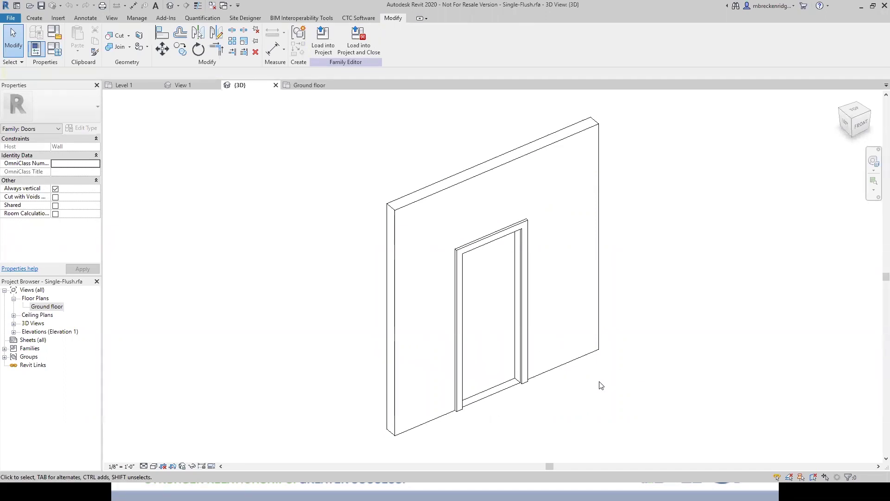
left_click(492, 389)
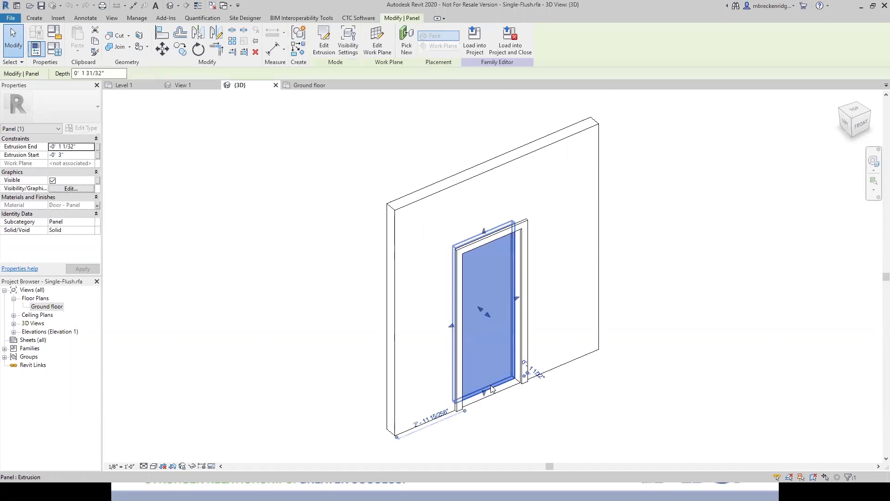
left_click(350, 55)
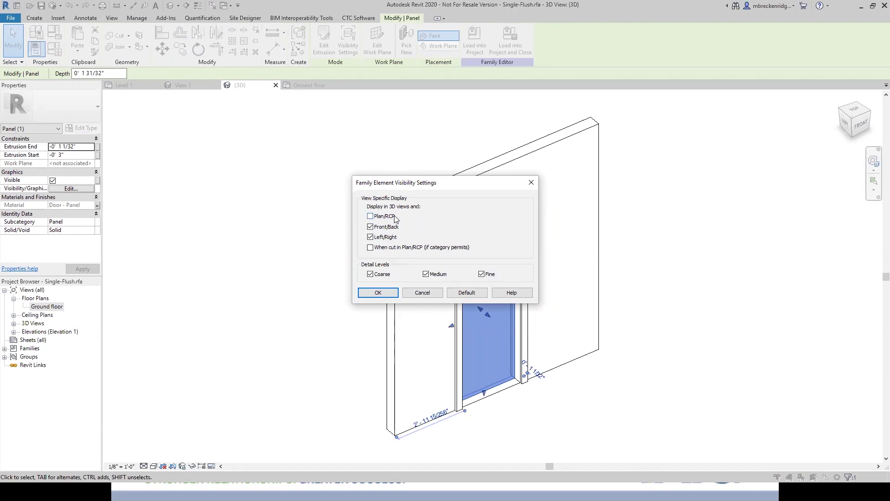
left_click_drag(419, 182, 405, 106)
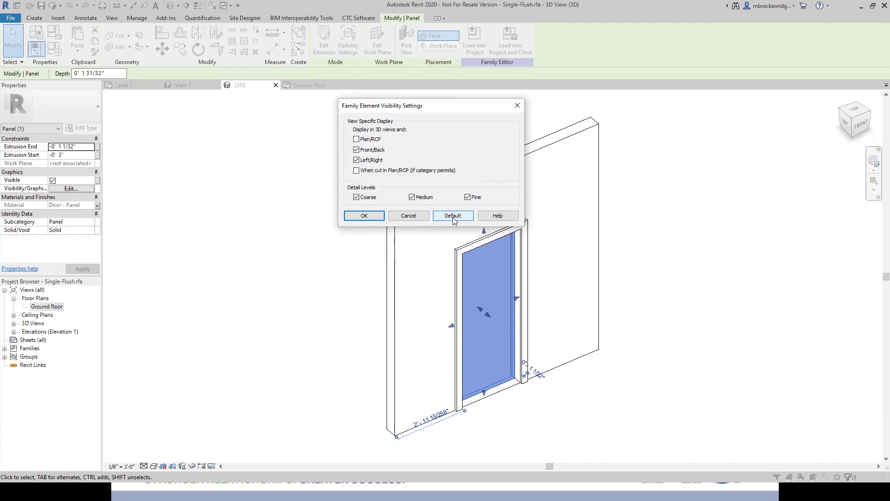
left_click(416, 216)
left_click(720, 322)
middle_click_drag(702, 382, 316, 333, "shift")
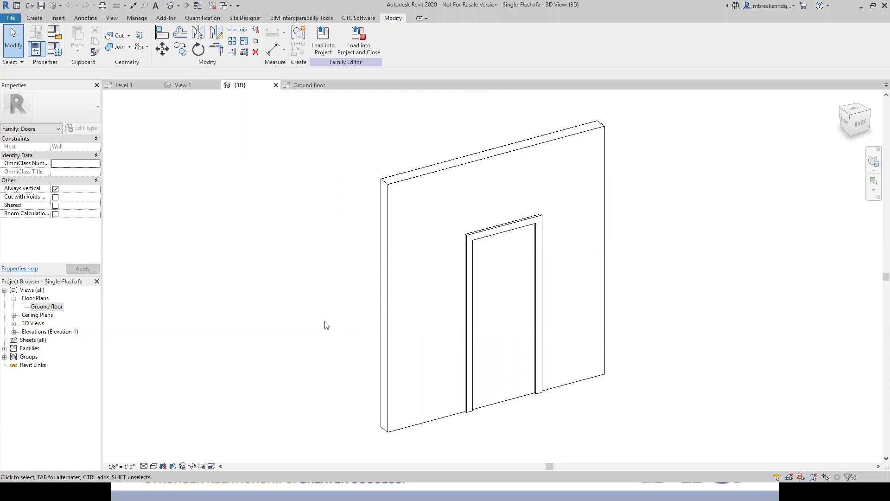
Step: Reopen the family's Ground floor plan and review the projection and cut subcategories offered for a symbolic line
double_click(46, 307)
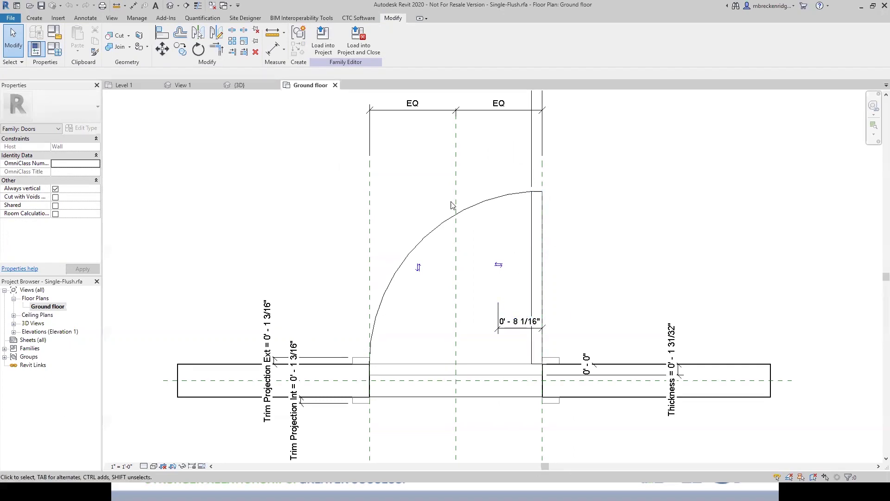
left_click(91, 19)
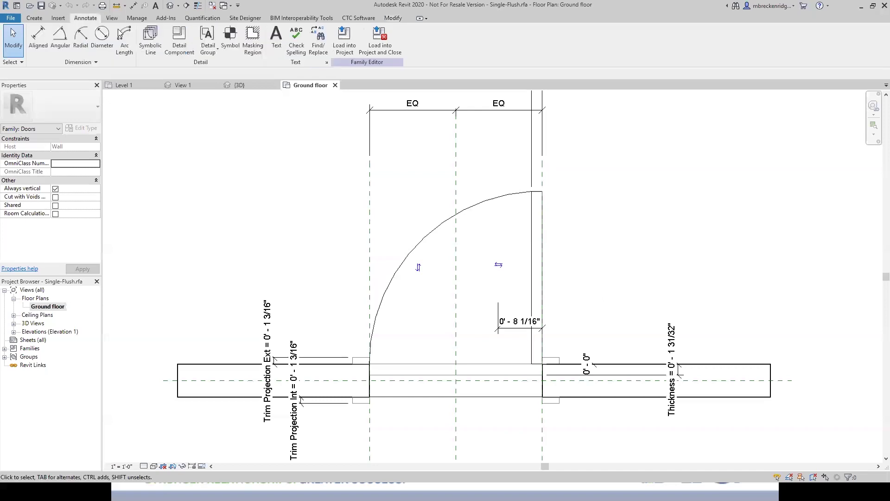
left_click(154, 40)
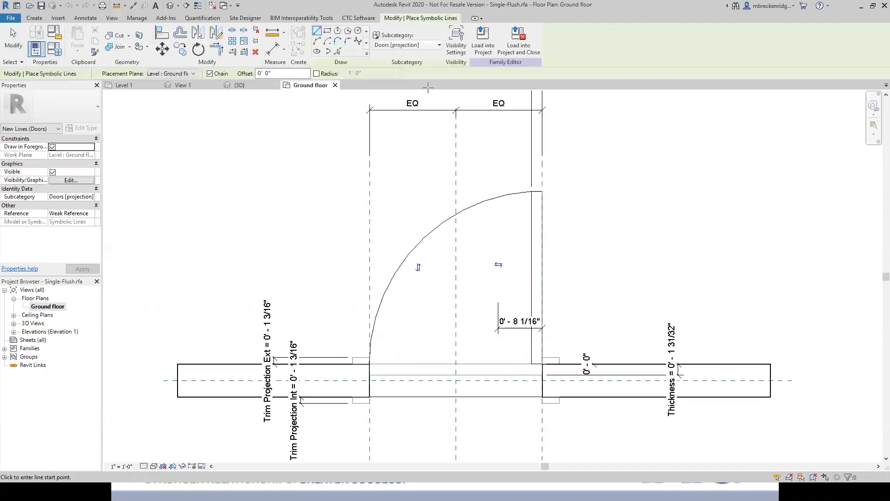
left_click(427, 47)
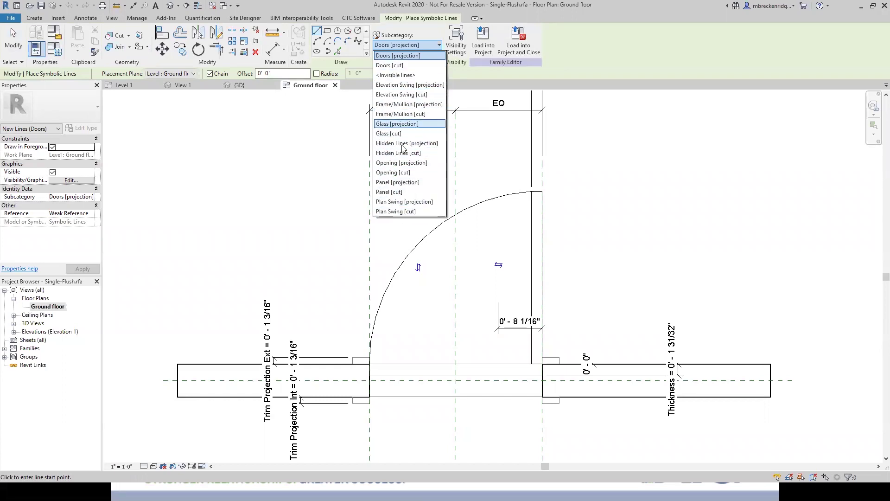
key("Escape")
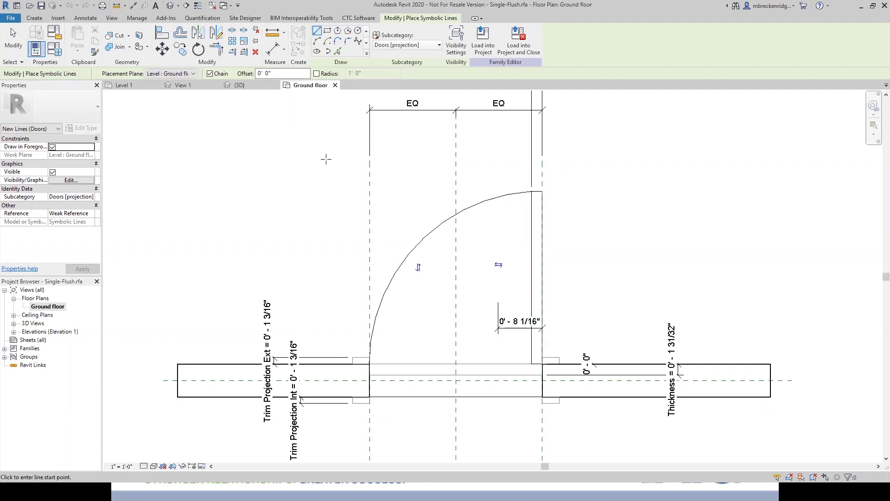
Step: Check whether Line Styles is available among the family's additional settings, and end the symbolic line command
left_click(135, 18)
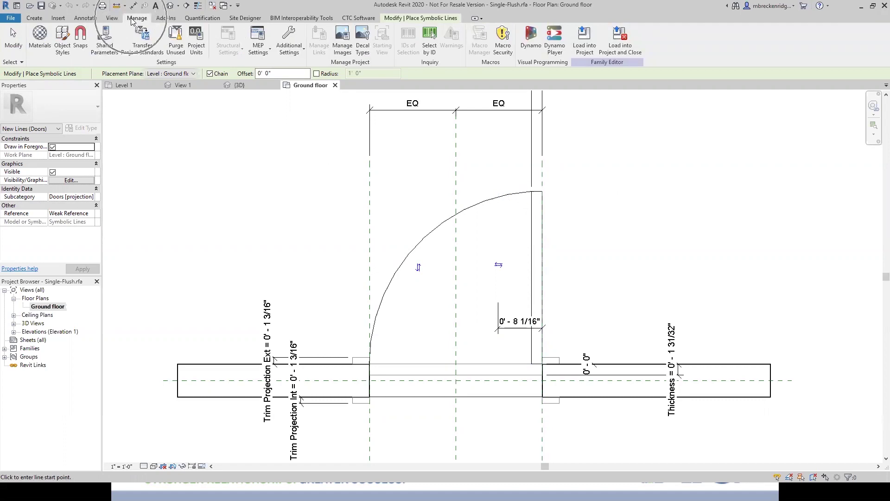
left_click(289, 46)
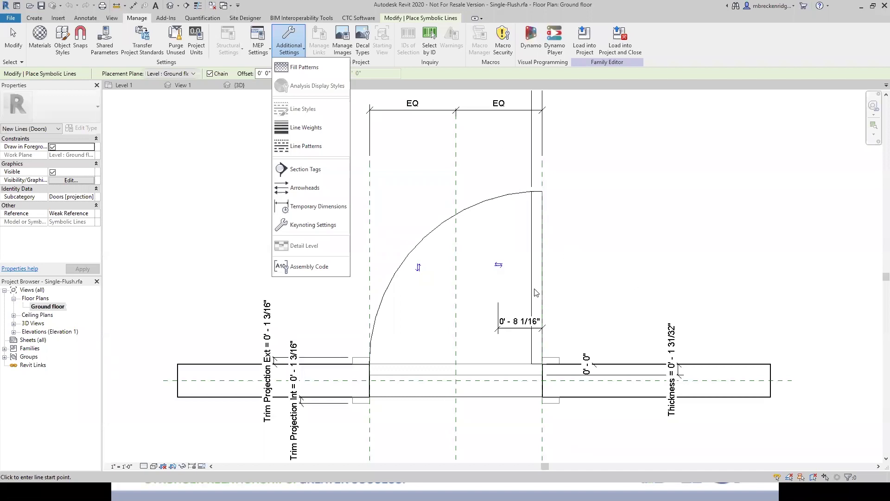
left_click(595, 291)
key("Escape")
key("Escape")
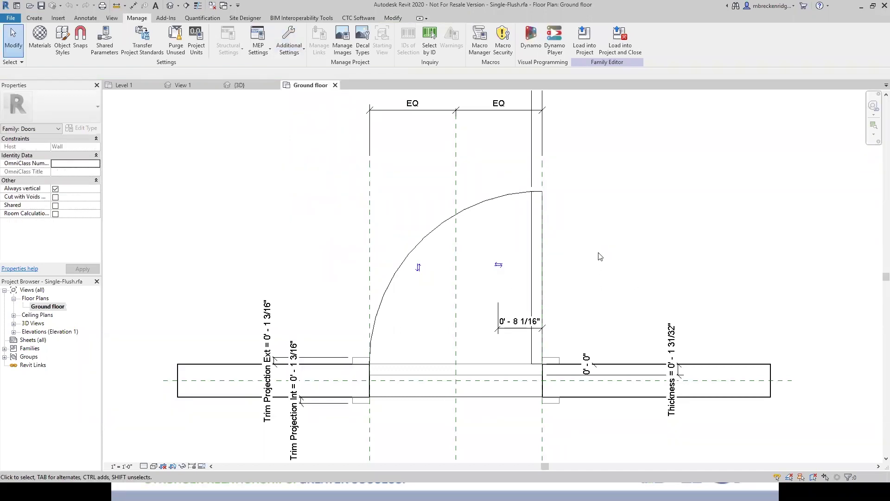
Step: From the Ground floor view's visibility overrides, open Object Styles and create a Hardware subcategory under Doors
key("v")
key("v")
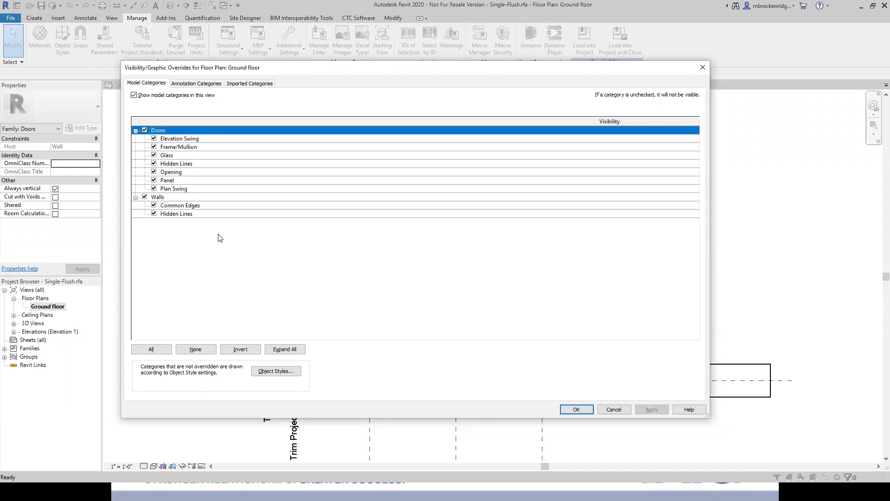
left_click(285, 373)
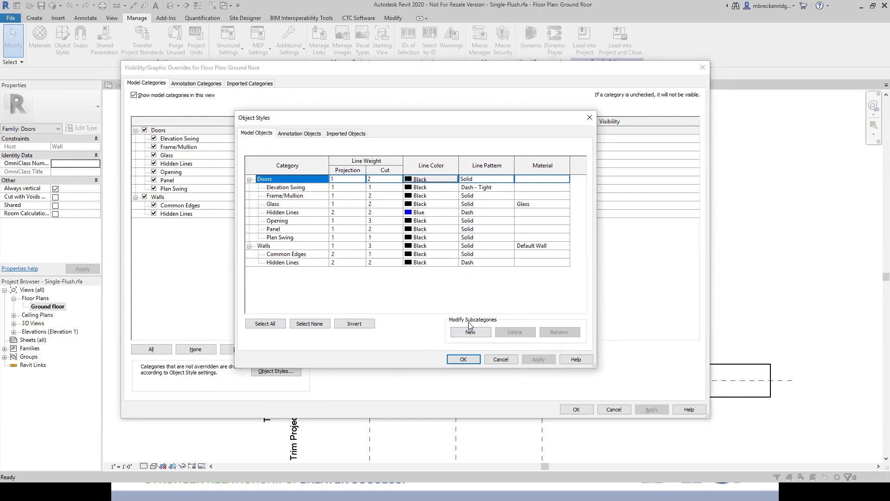
left_click(470, 331)
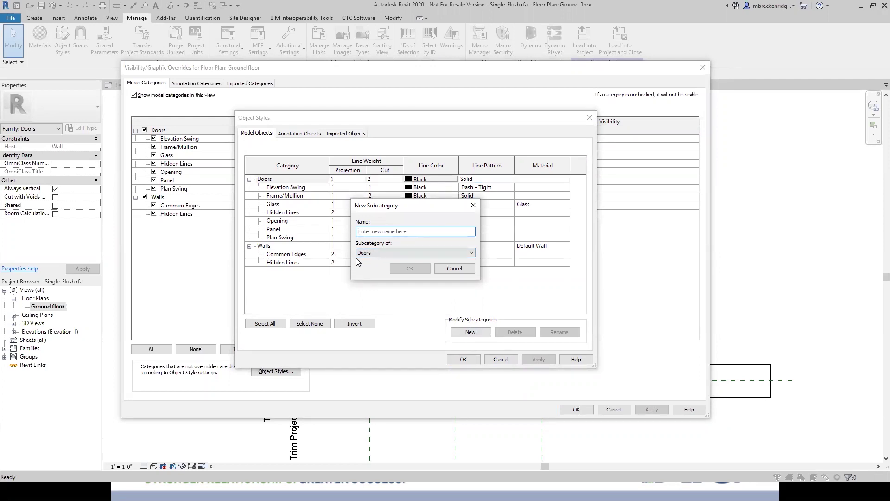
left_click(381, 233)
type("H")
key("BackSpace")
type("Hardware")
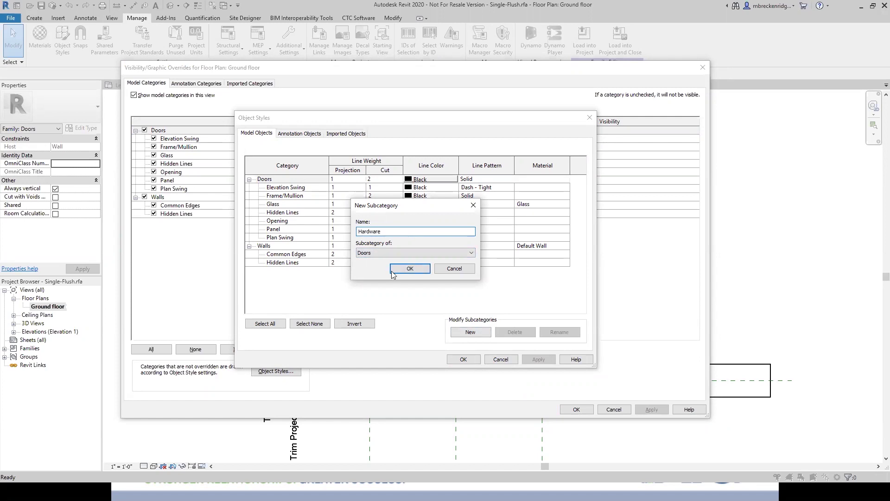
left_click(397, 271)
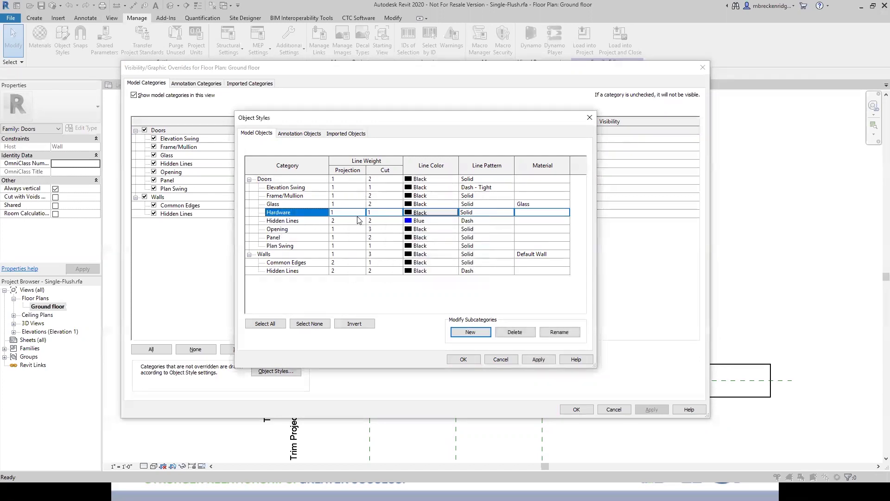
Step: Set the Hardware subcategory's cut line weight to 2 and accept the object style and visibility settings
left_click(381, 212)
type("3")
type("2")
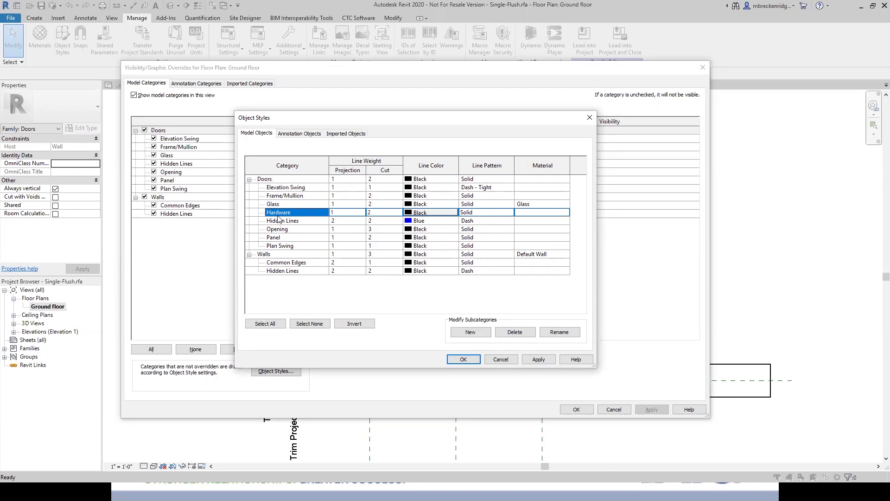
left_click(456, 359)
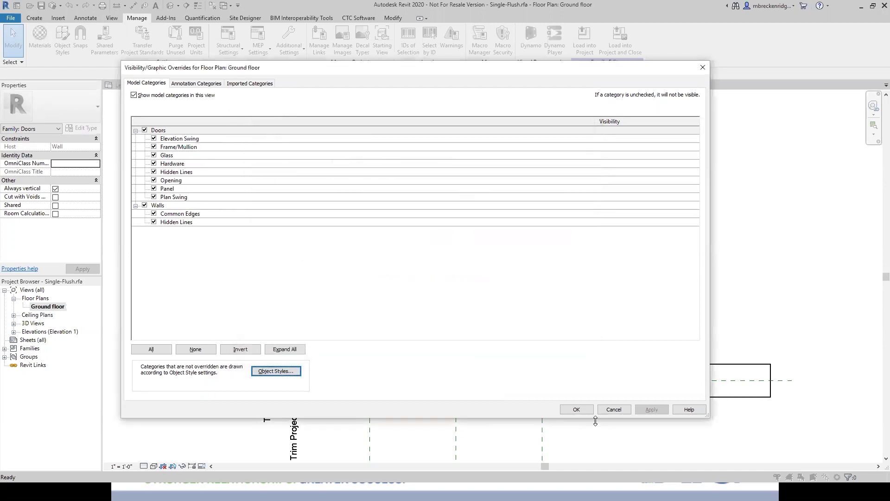
left_click(580, 410)
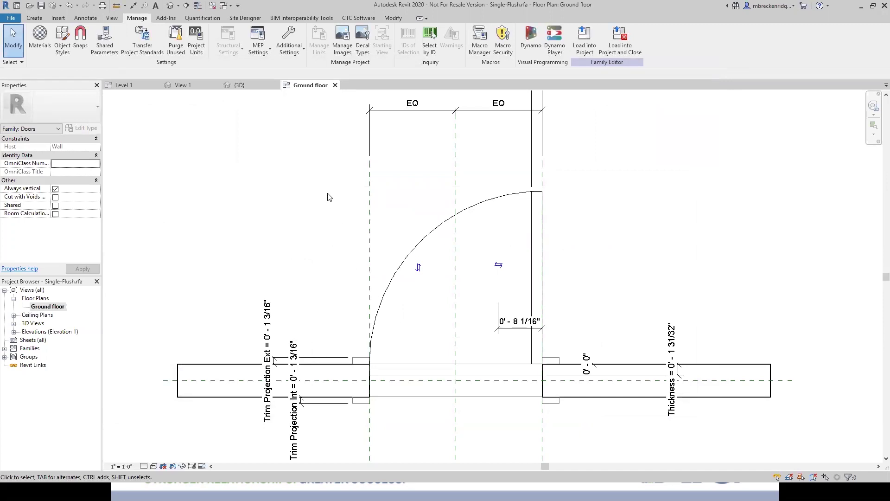
Step: Start a symbolic line, check the Hardware projection and cut entries among its subcategories, and end the command without drawing
left_click(86, 18)
left_click(151, 39)
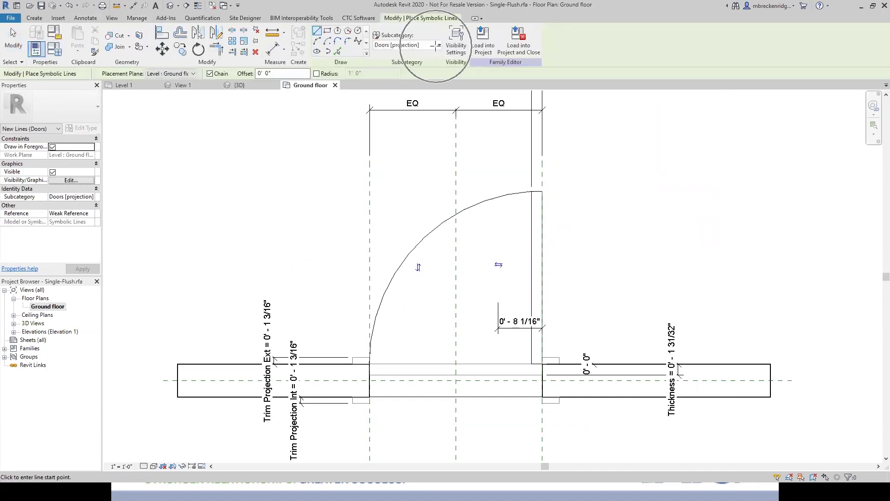
left_click(436, 45)
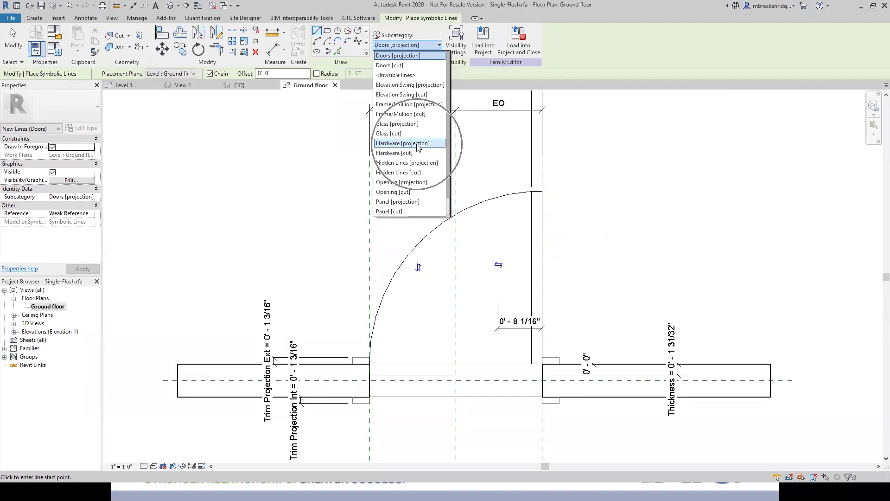
left_click(656, 272)
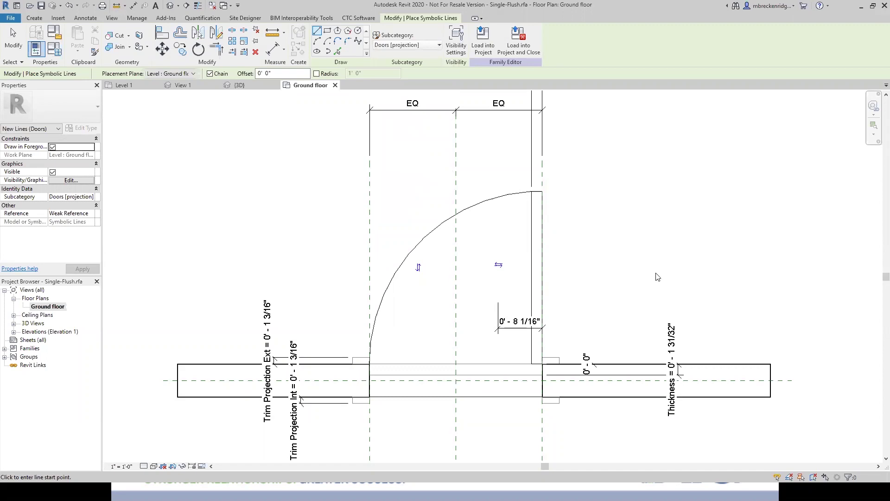
key("Escape")
key("Escape")
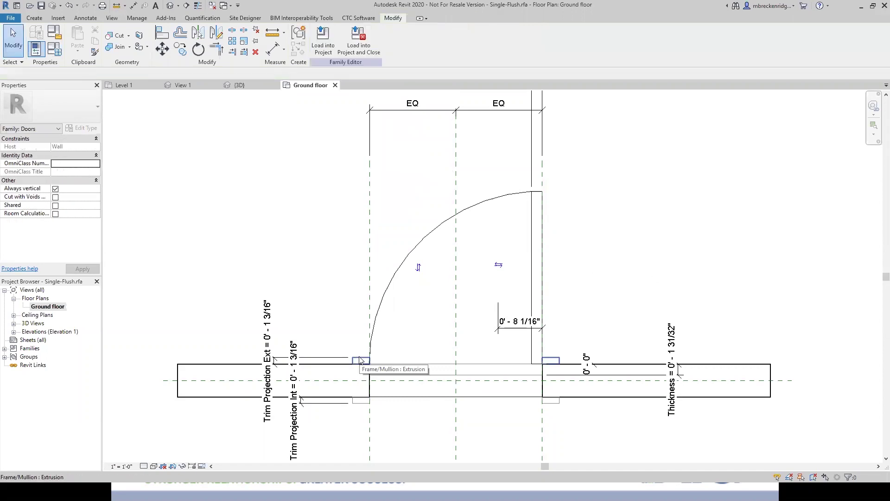
Step: Try assigning the Hardware subcategory to the upper frame trim extrusion beside the door opening in plan
left_click(361, 360)
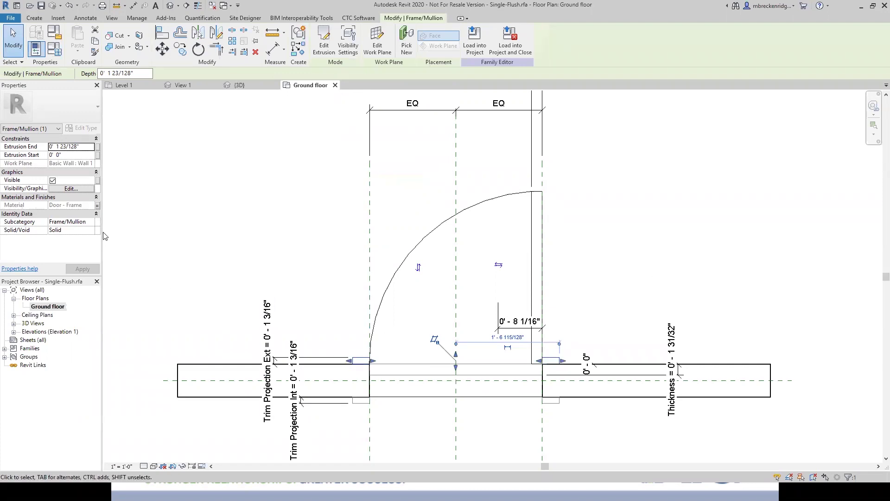
left_click(91, 223)
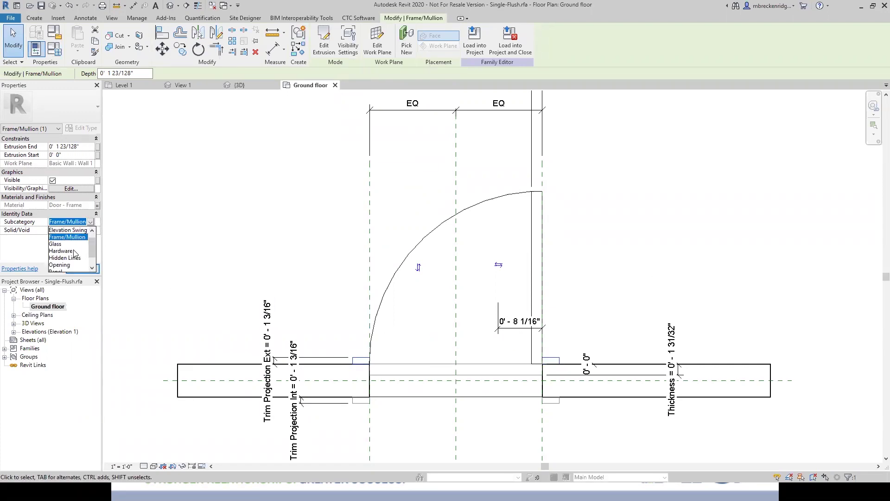
left_click(65, 251)
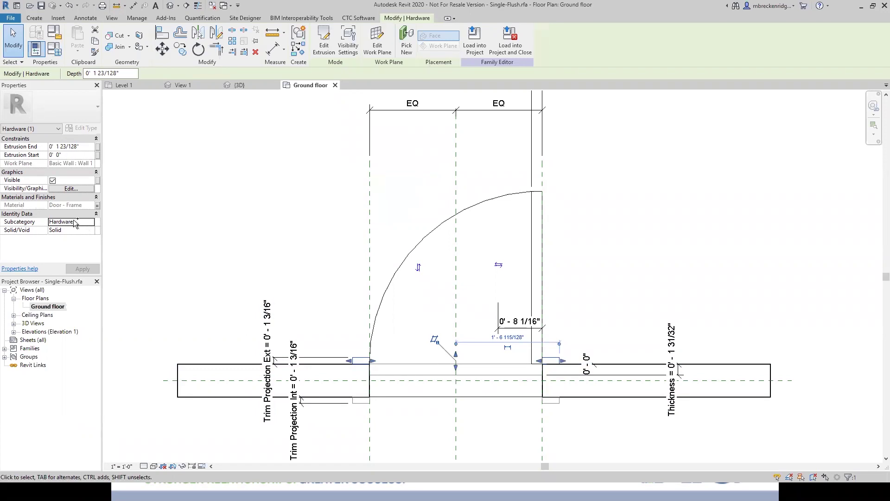
left_click(334, 250)
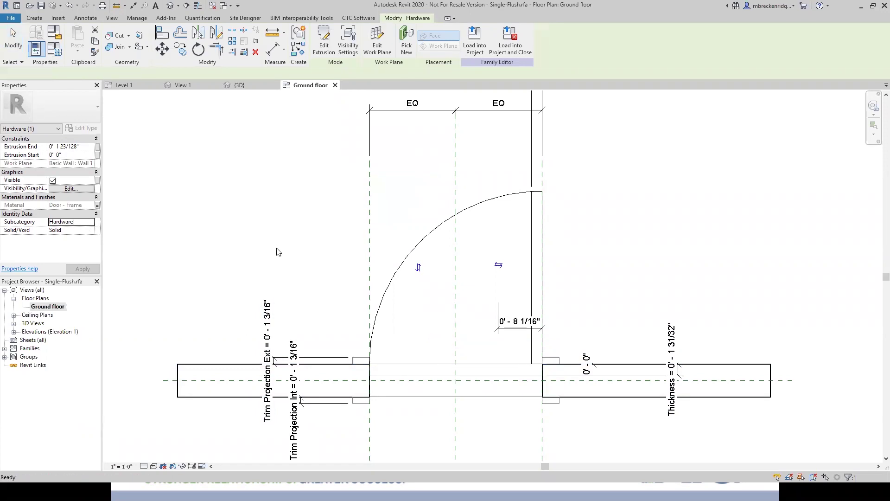
left_click(361, 363)
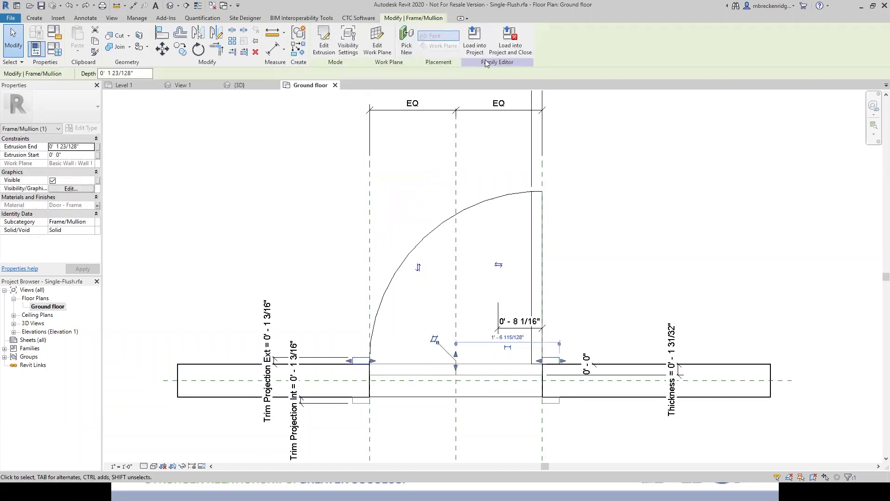
Step: Load the edited door family into the rac_basic_sample_project project
left_click(472, 49)
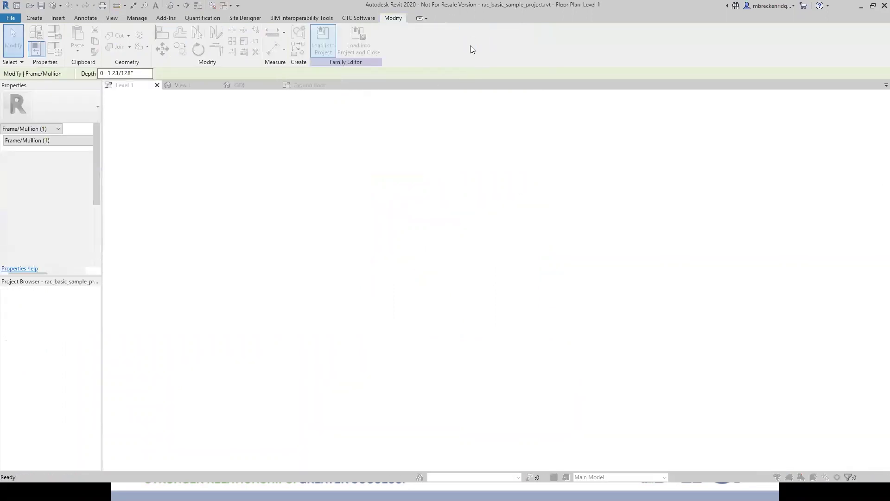
left_click(409, 246)
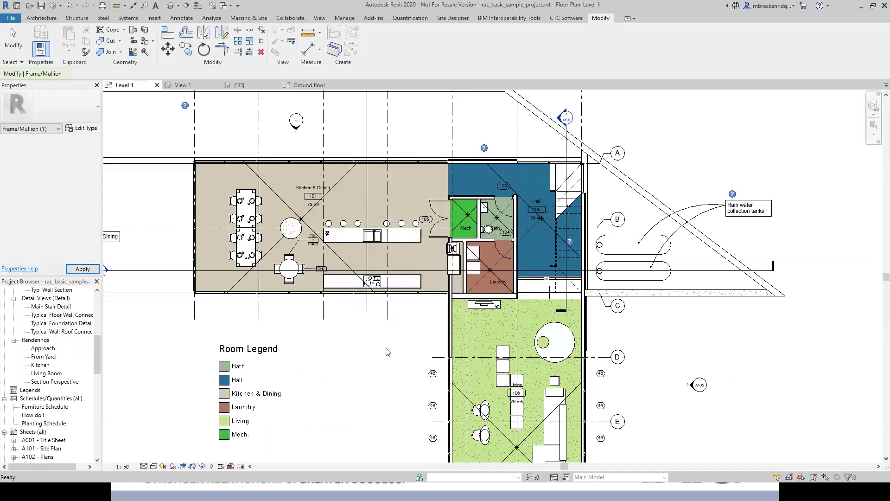
left_click(387, 352)
Step: Review the Doors subcategories, including Hardware, in the Level 1 Visibility/Graphic Overrides, and cancel without changes
key("v")
key("v")
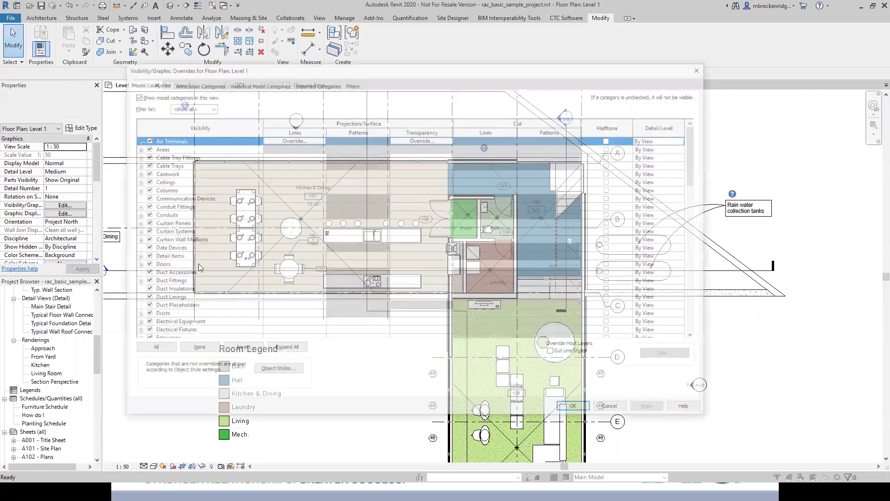
scroll(139, 263, "down", 1)
left_click(136, 257)
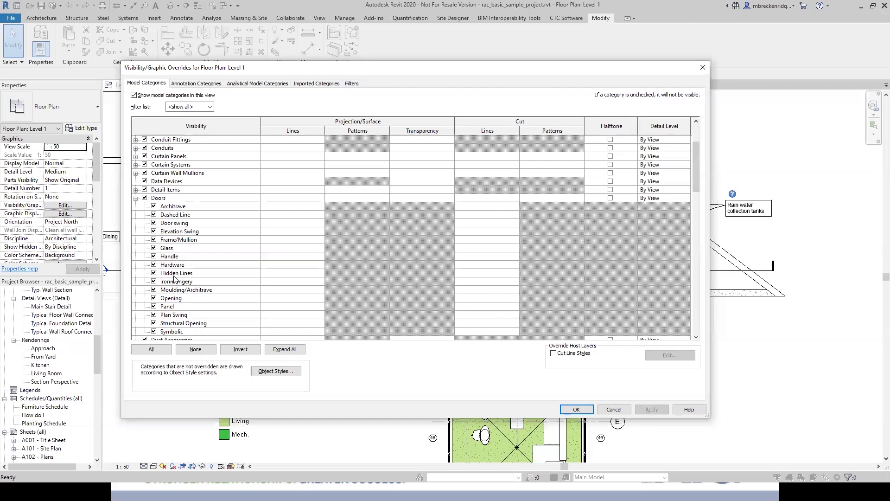
scroll(174, 278, "down", 1)
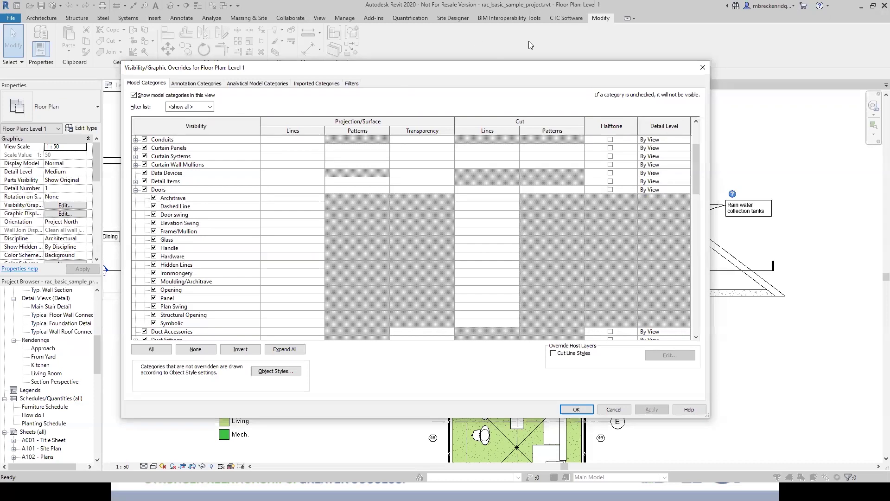
left_click_drag(293, 70, 325, 130)
left_click_drag(254, 128, 238, 71)
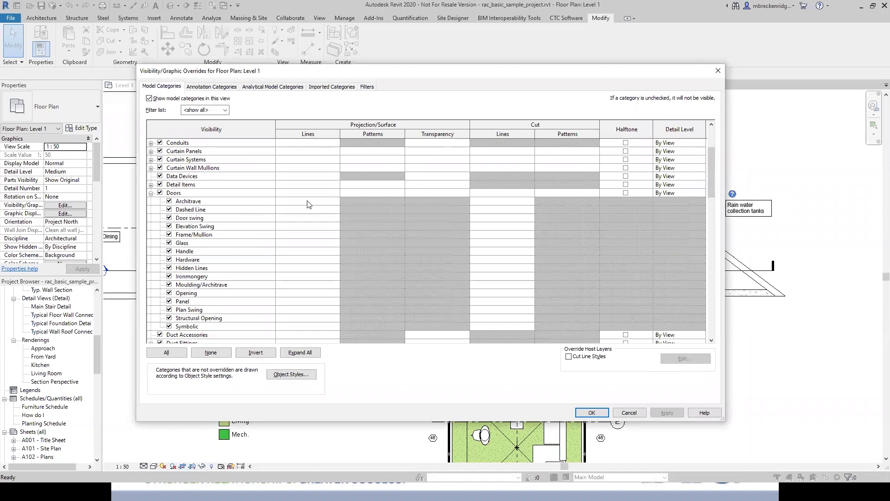
left_click(640, 412)
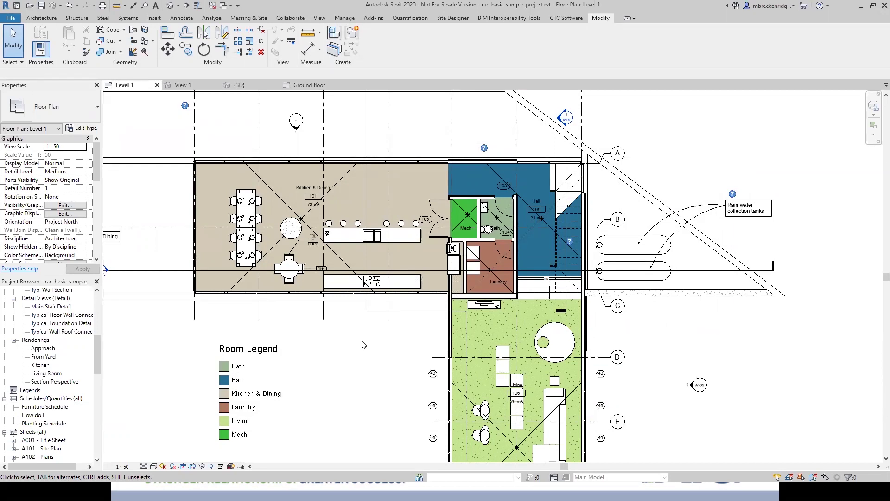
Step: Reopen the Level 1 Visibility/Graphic Overrides, inspect the subcategories under Curtain Systems, and close without changes
key("v")
key("g")
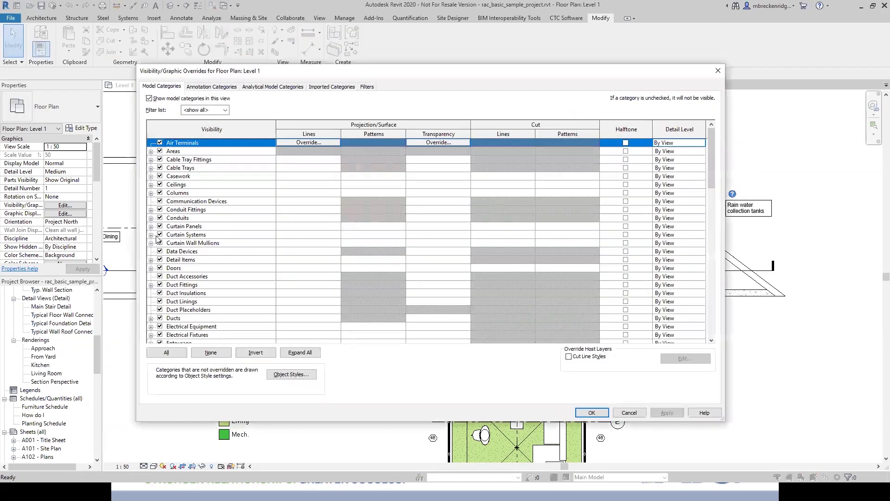
left_click(151, 234)
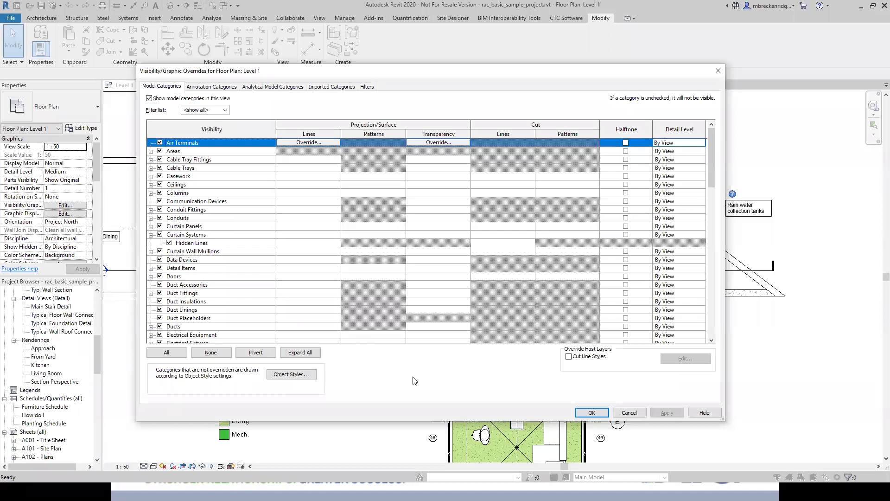
key("Escape")
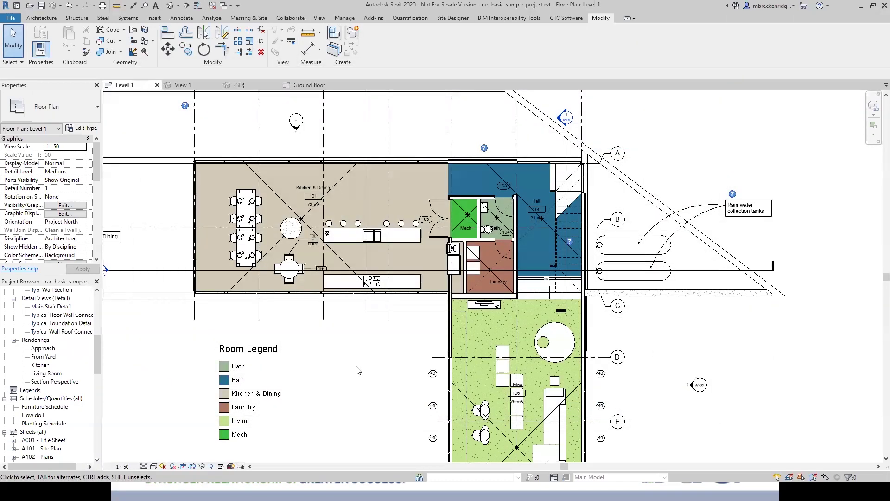
Step: Switch to the Family Structure PowerPoint slide show and advance to the Subcategories slide
key("alt+Tab")
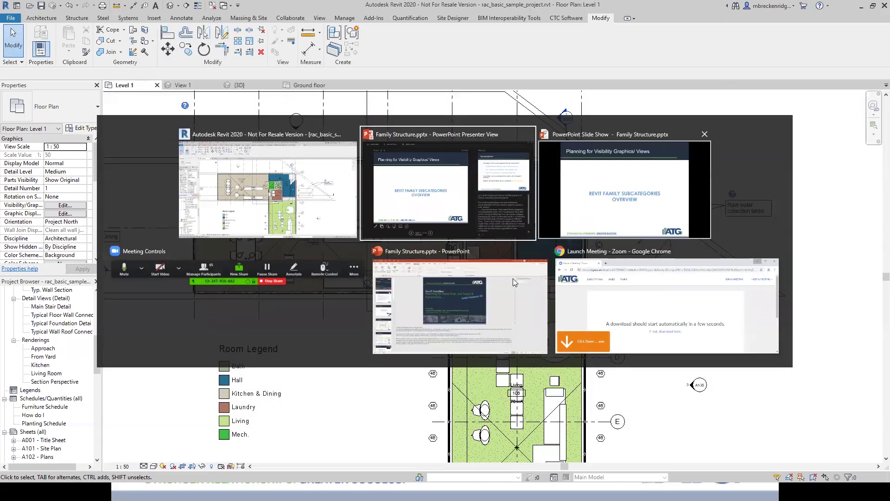
left_click(632, 210)
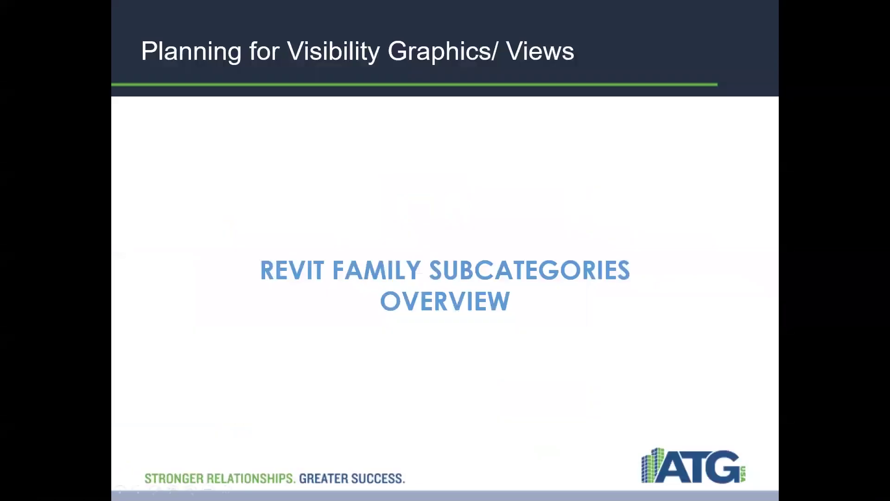
key("Right")
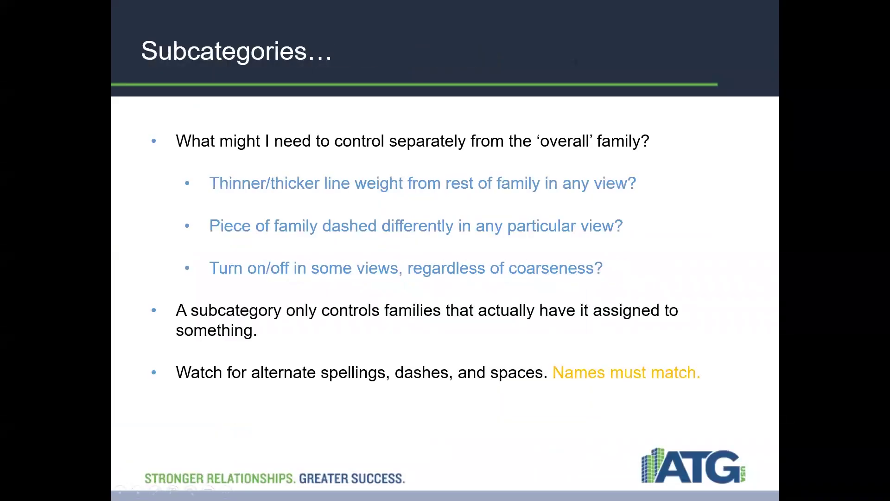
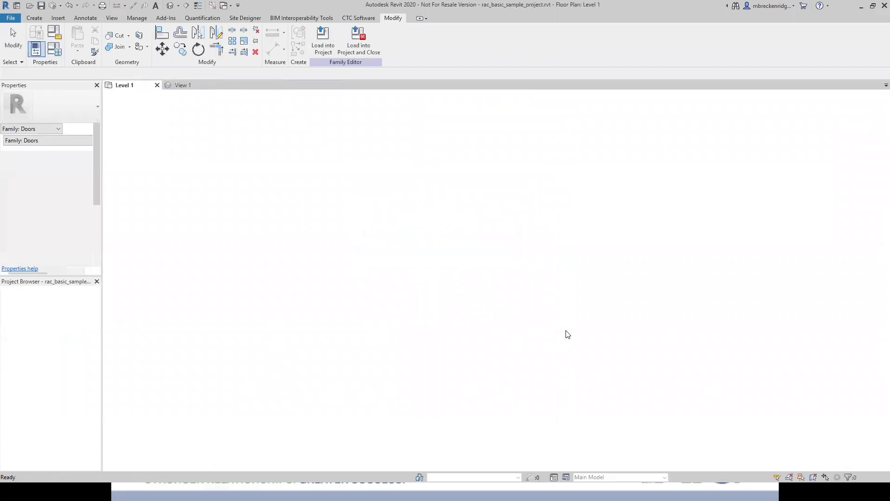
Step: Delete the TBL + CHRS and CH1 furniture tags beside the round dining table in Kitchen & Dining on Level 1
scroll(264, 269, "up", 3)
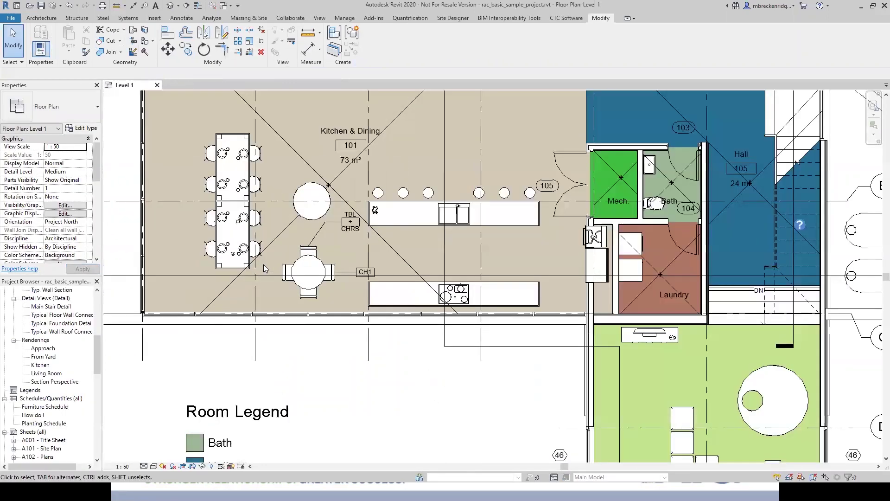
scroll(278, 269, "up", 2)
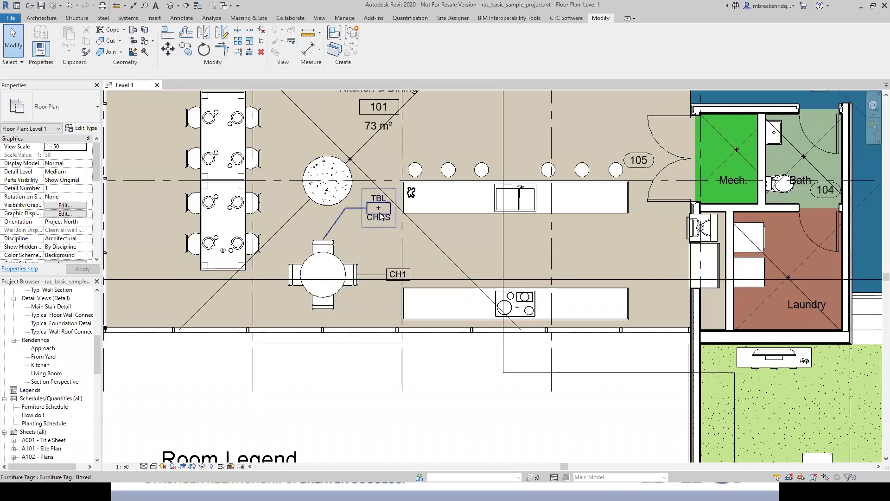
left_click(393, 281)
key("Delete")
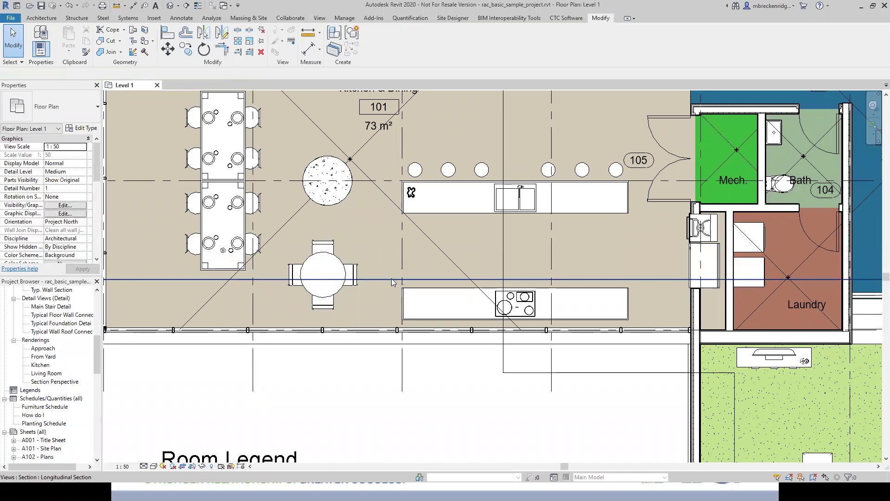
Step: Open the round dining table family in Kitchen & Dining for editing and review its family category and parameters
left_click(340, 267)
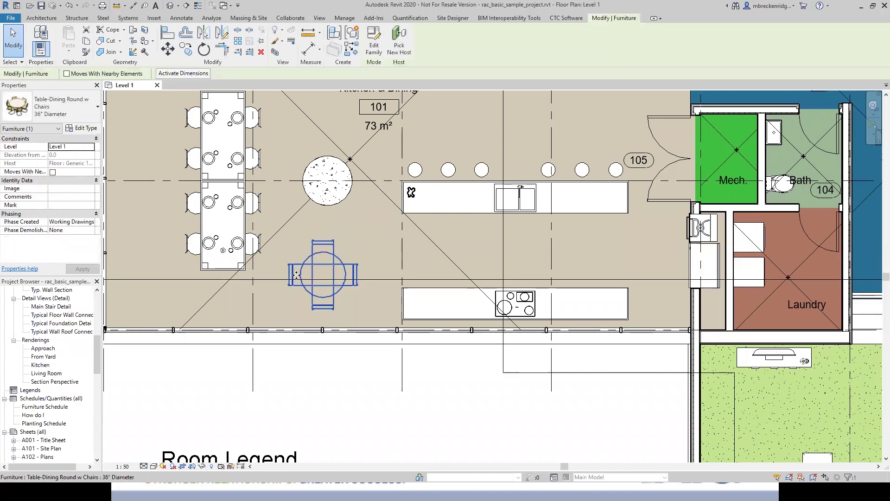
left_click(373, 44)
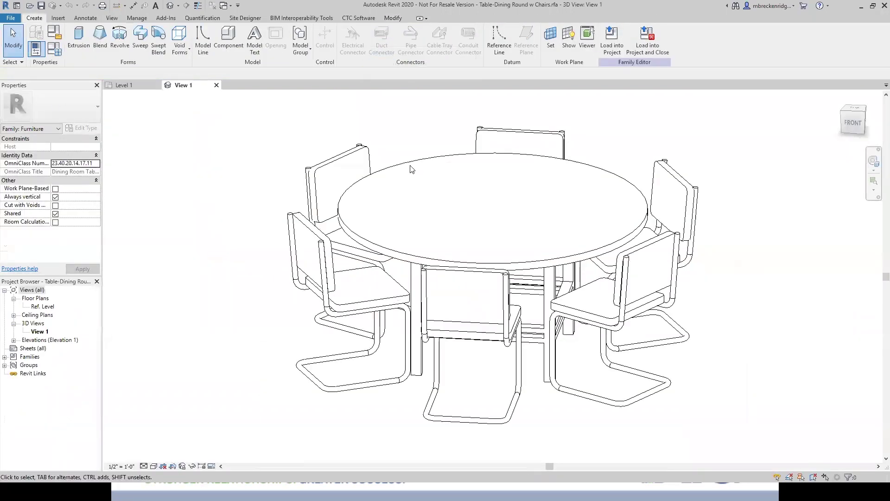
left_click(59, 40)
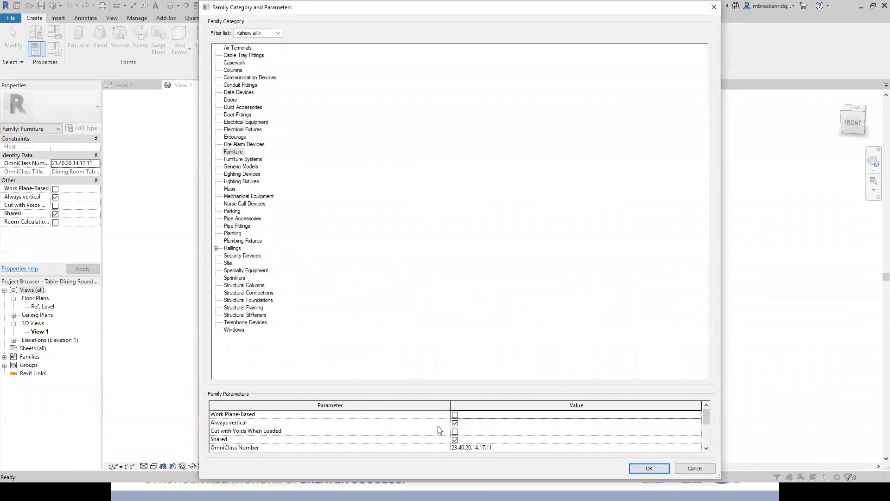
scroll(364, 419, "down", 3)
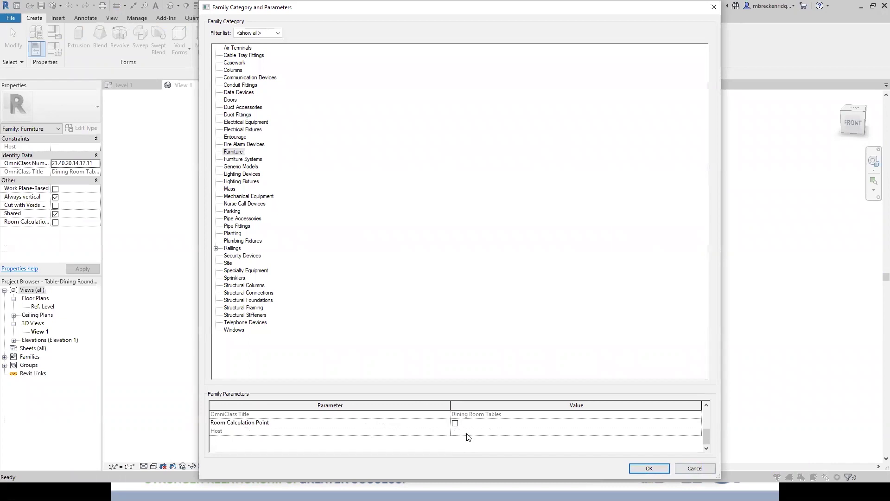
left_click(650, 468)
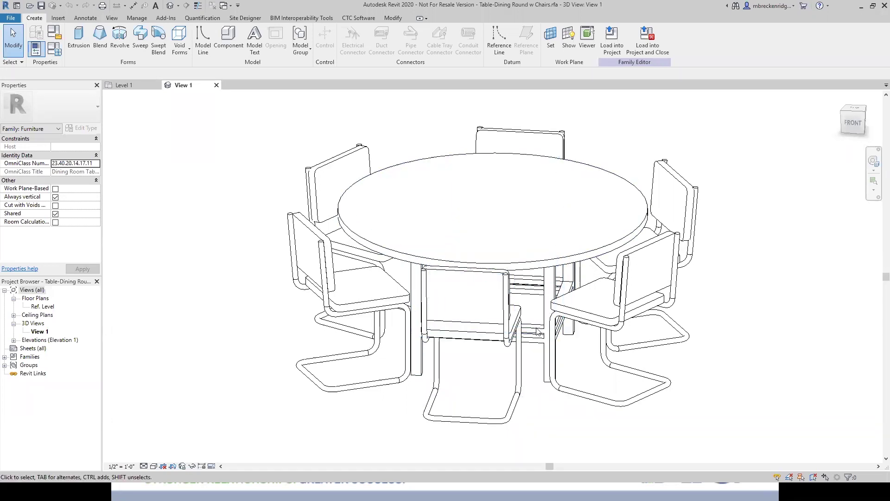
Step: Inspect the tabletop extrusion and a nested Chair-Breuer in the table family, and list the nested furniture families
left_click(619, 247)
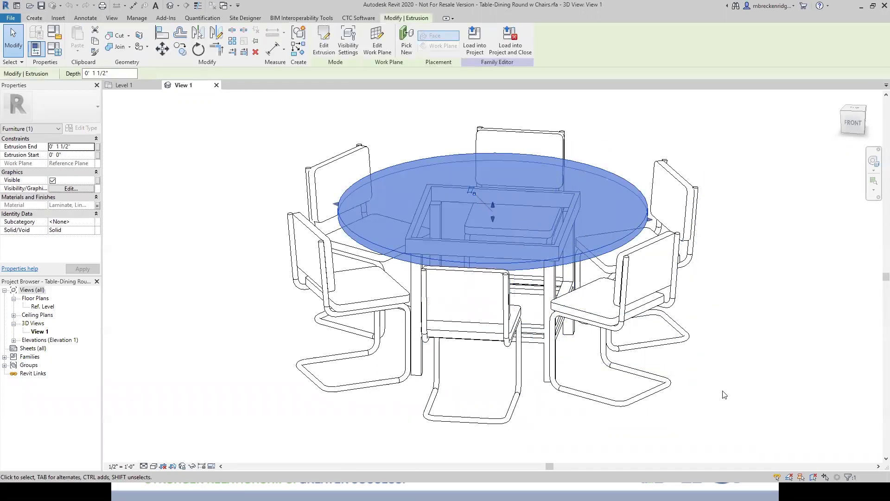
key("Tab")
left_click(620, 325)
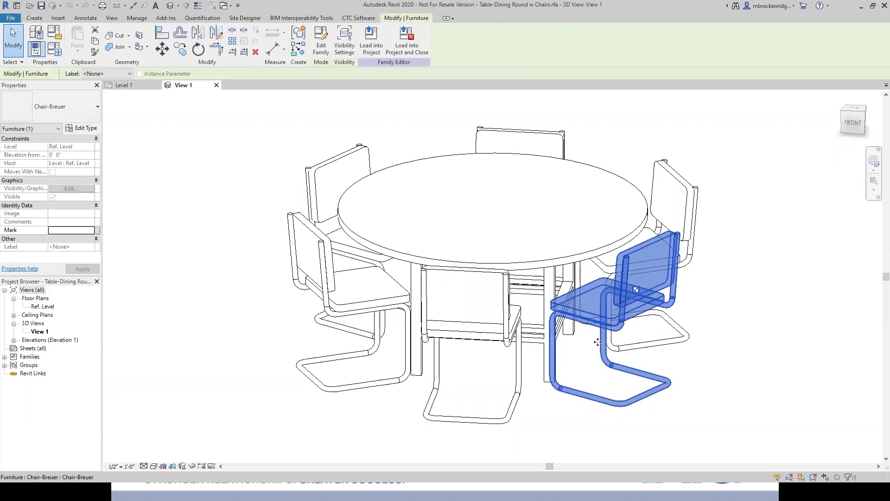
left_click(318, 50)
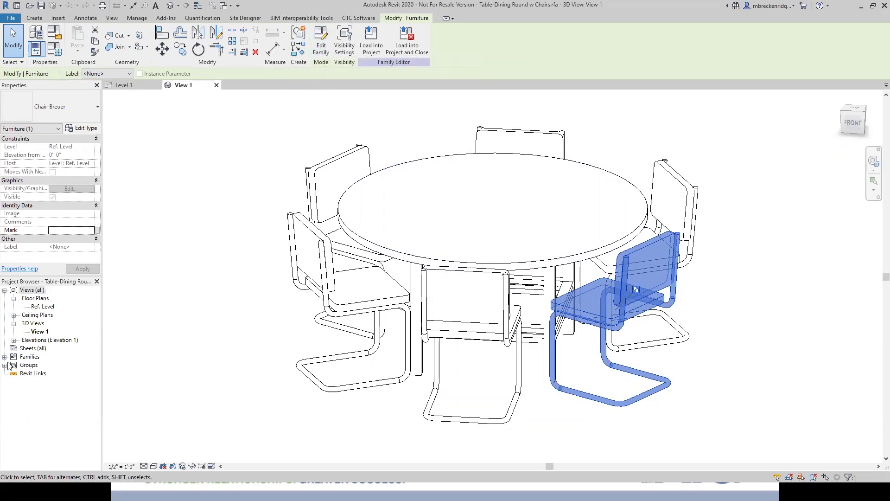
left_click(35, 330)
left_click(5, 357)
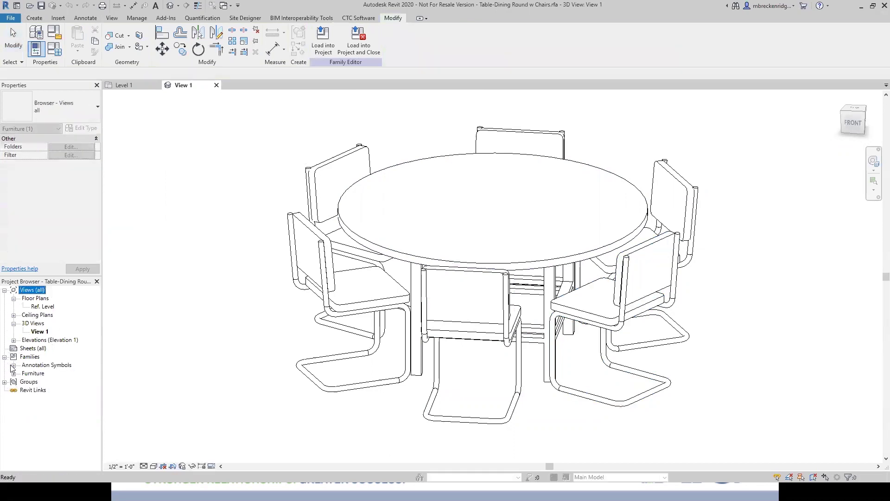
left_click(14, 374)
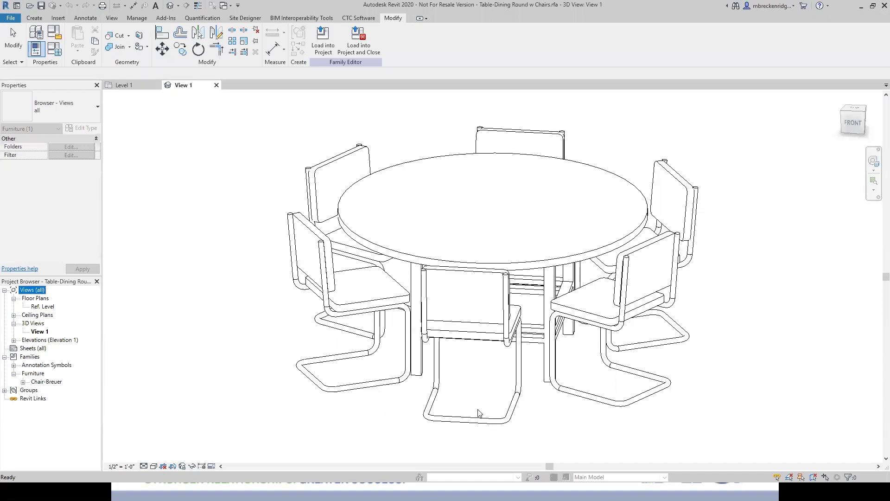
Step: Open the nested Chair-Breuer family for editing and review its Shared setting in the family category and parameters
left_click(668, 385)
left_click(321, 39)
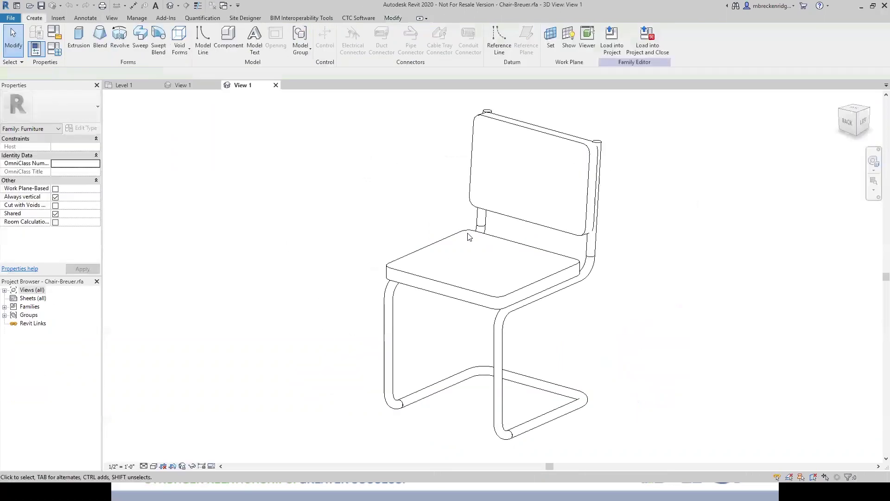
middle_click_drag(355, 258, 401, 250)
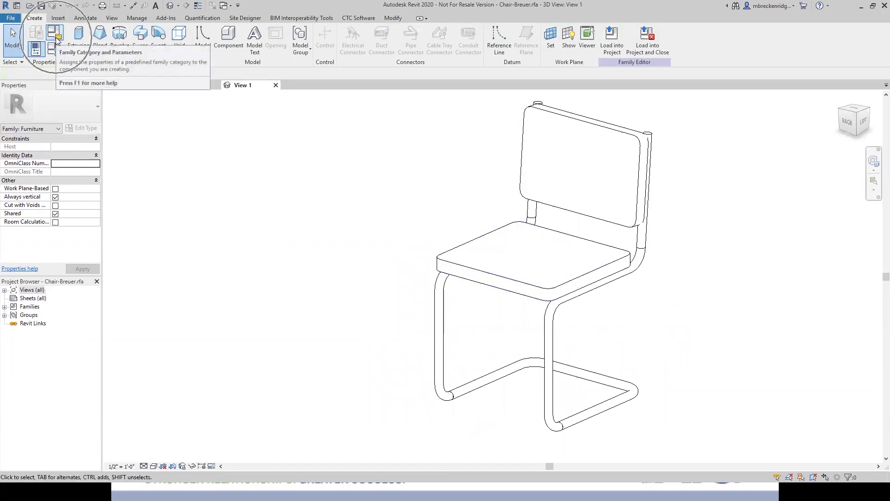
left_click(56, 37)
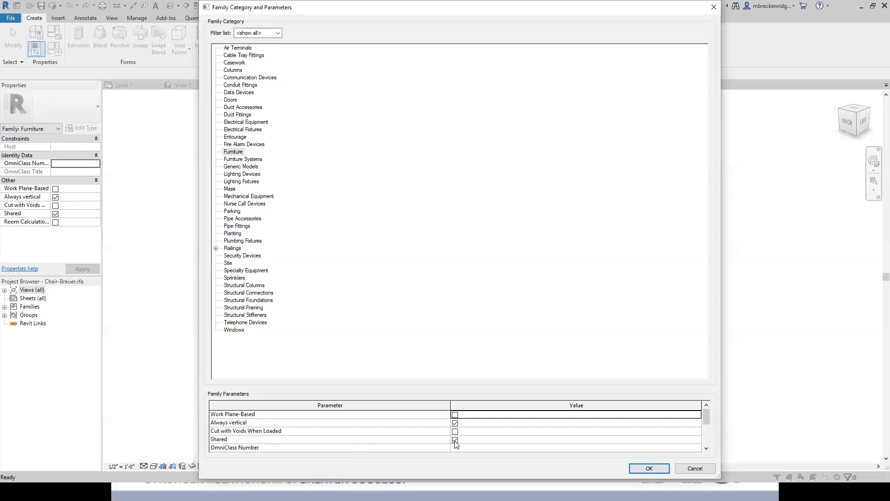
left_click(653, 467)
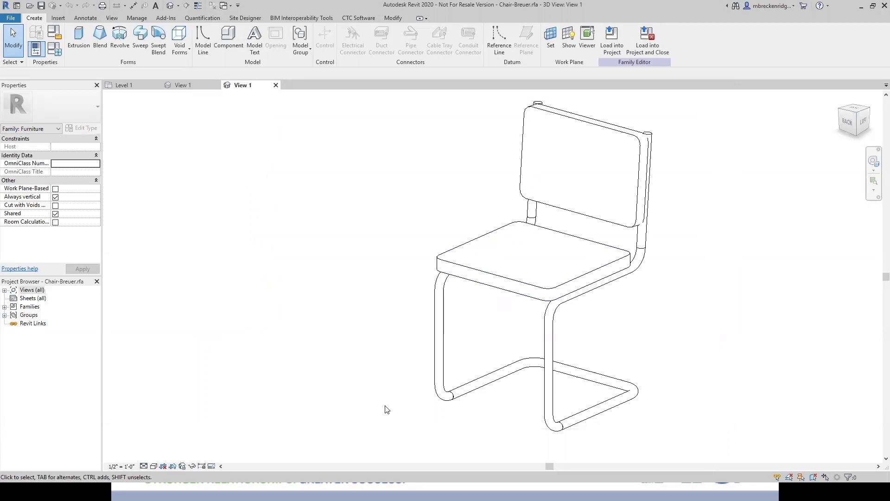
Step: Return to the Level 1 plan and inspect one nested chair at the round dining table, then clear the selection
left_click(145, 86)
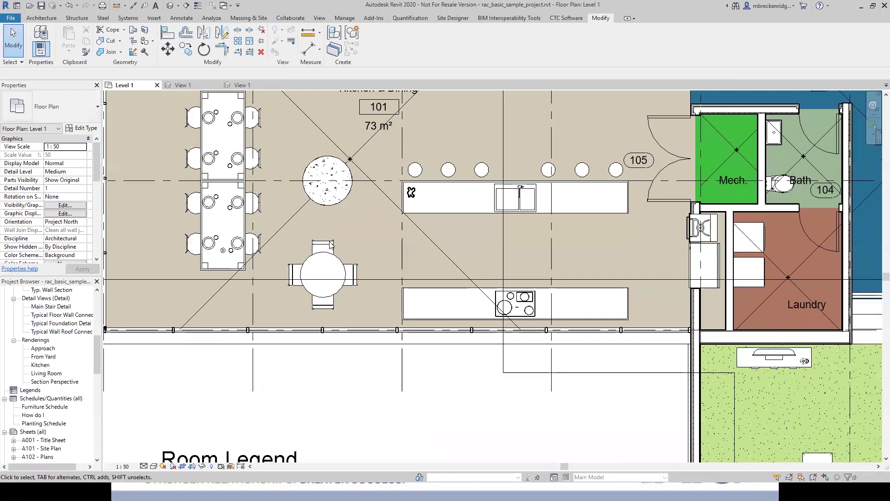
scroll(345, 256, "up", 2)
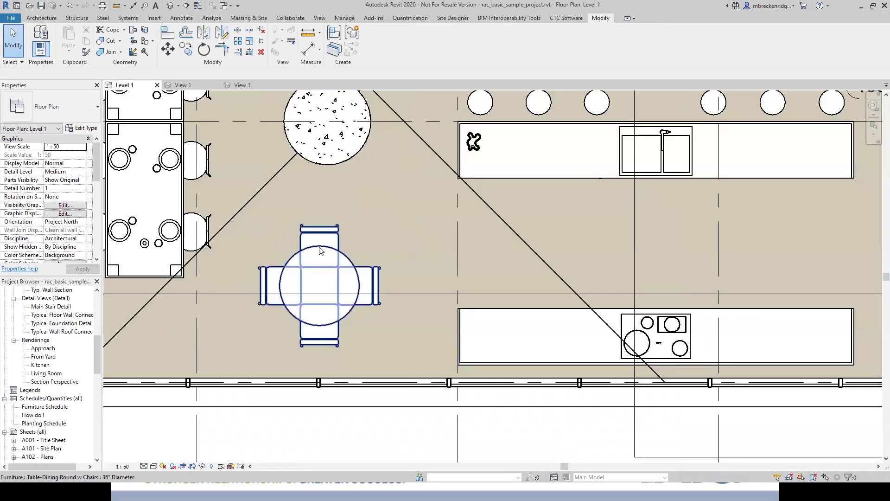
left_click(378, 287)
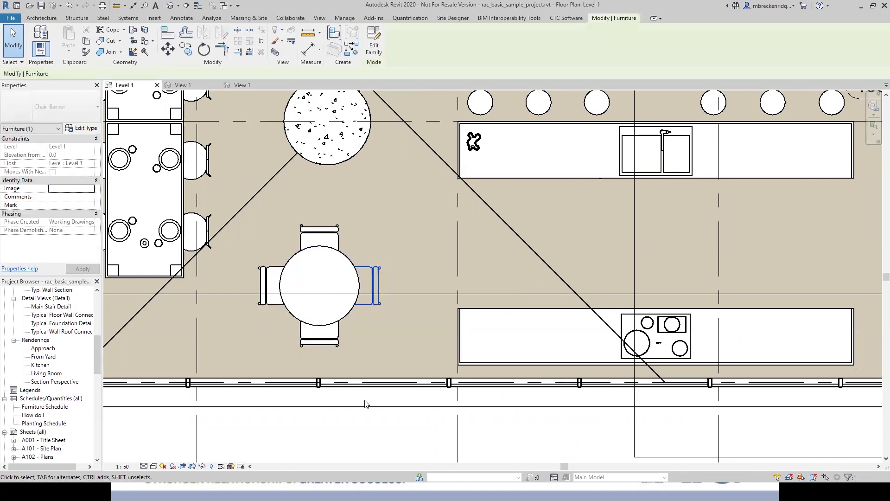
left_click(384, 443)
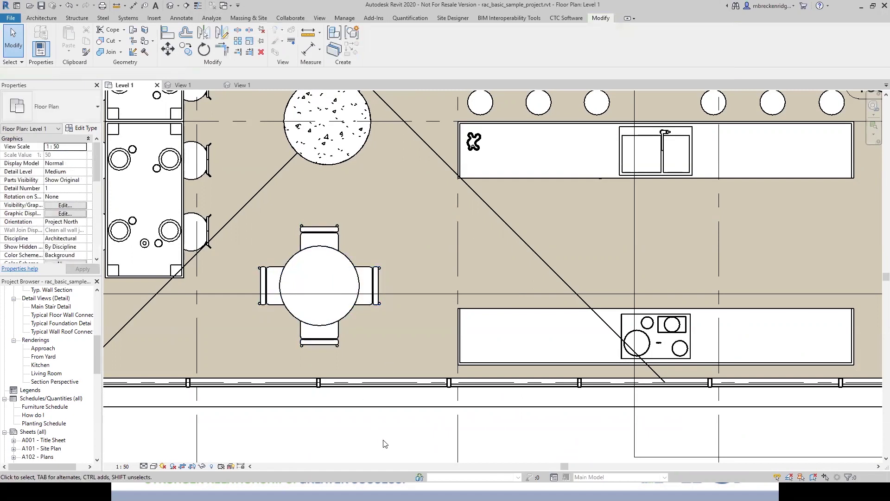
Step: Tag the round dining table and its upper nested chair by category, moving the CH1 tag clear of the round textured object
left_click(181, 18)
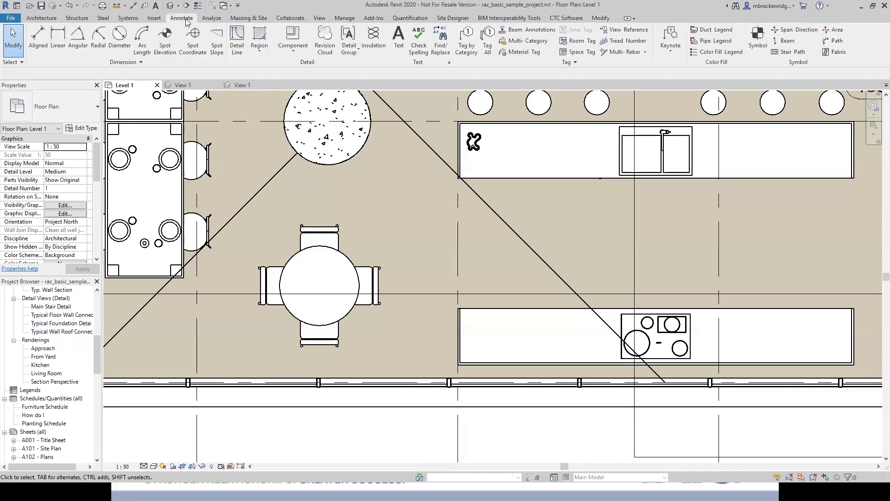
left_click(461, 48)
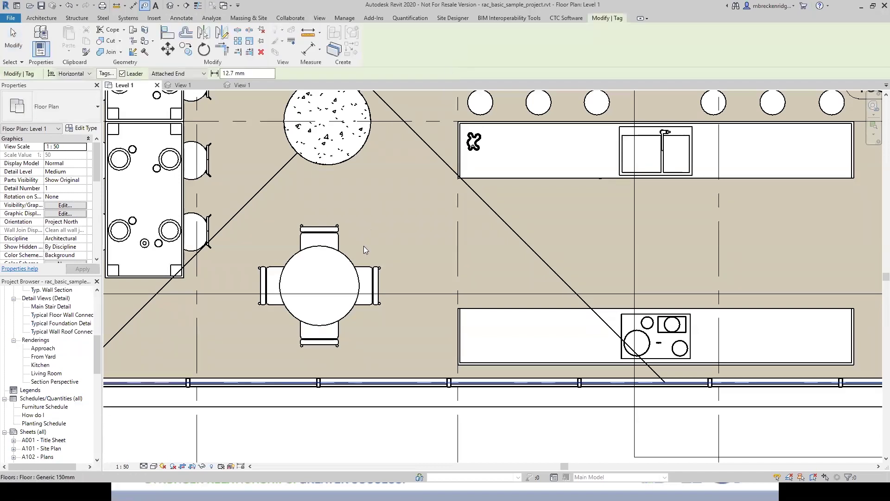
left_click(352, 266)
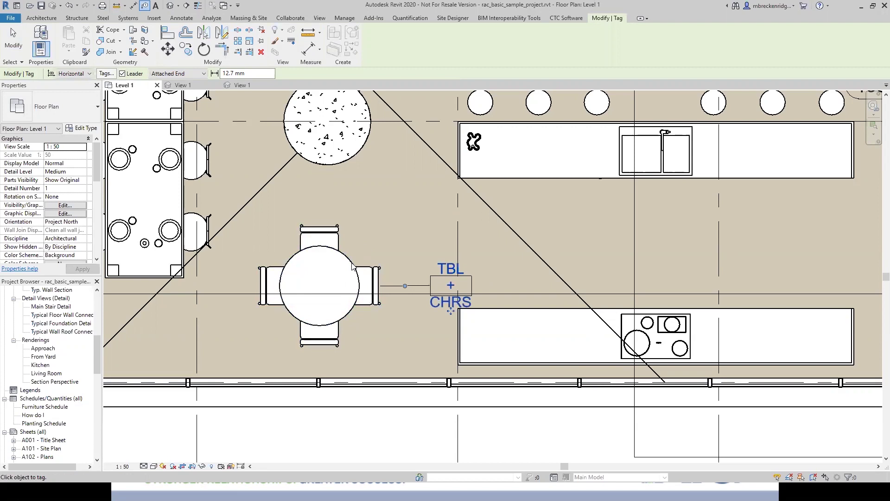
left_click(333, 232)
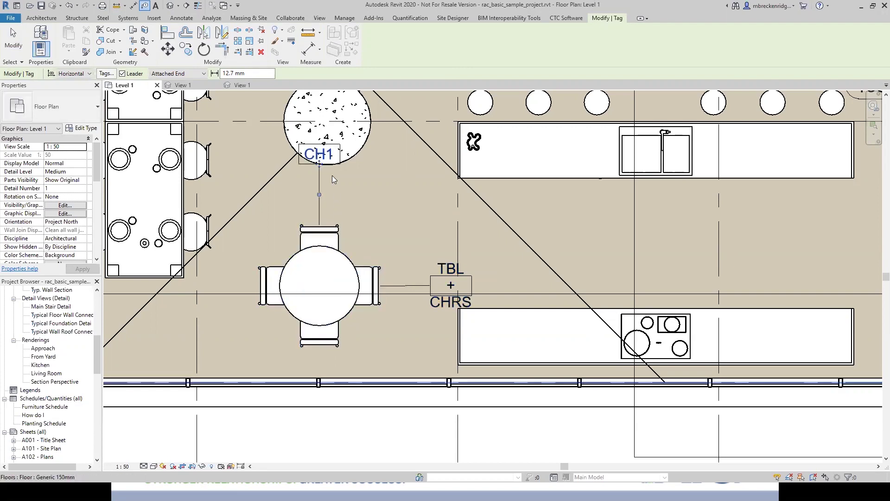
left_click_drag(324, 162, 345, 194)
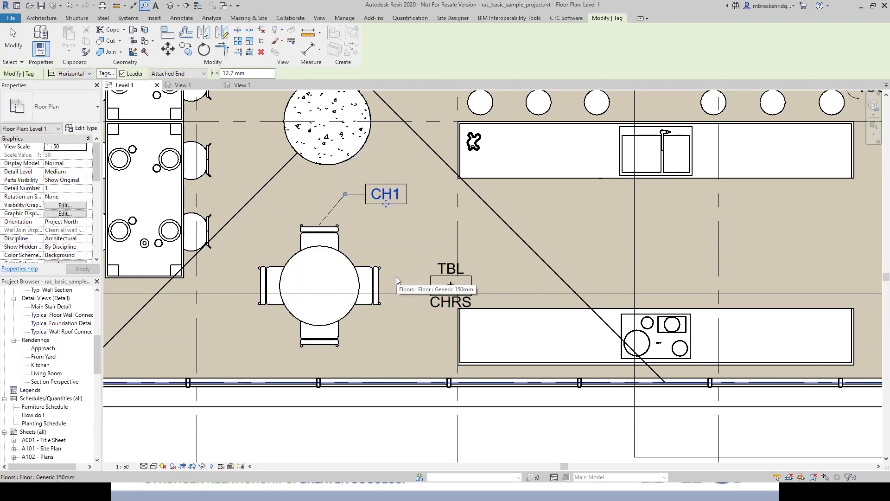
key("Escape")
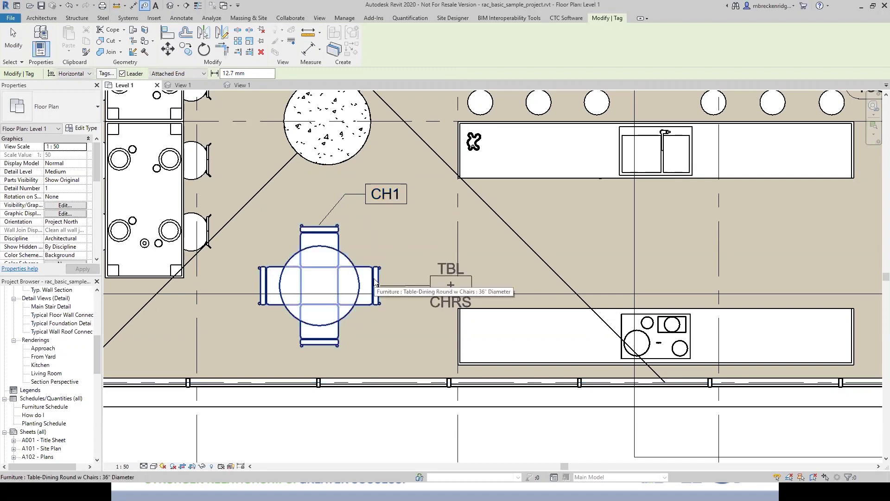
key("Escape")
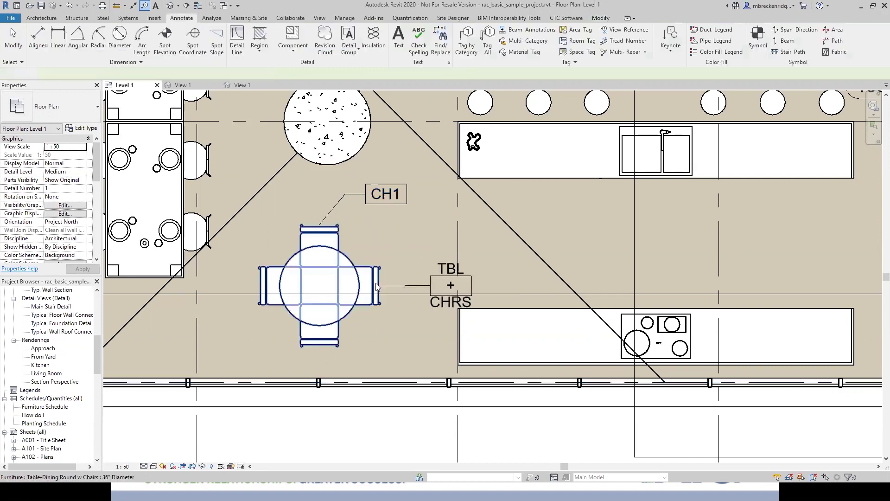
Step: Compare selecting the nested chair beside the TBL + CHRS tag with selecting the whole dining table set
left_click(377, 286)
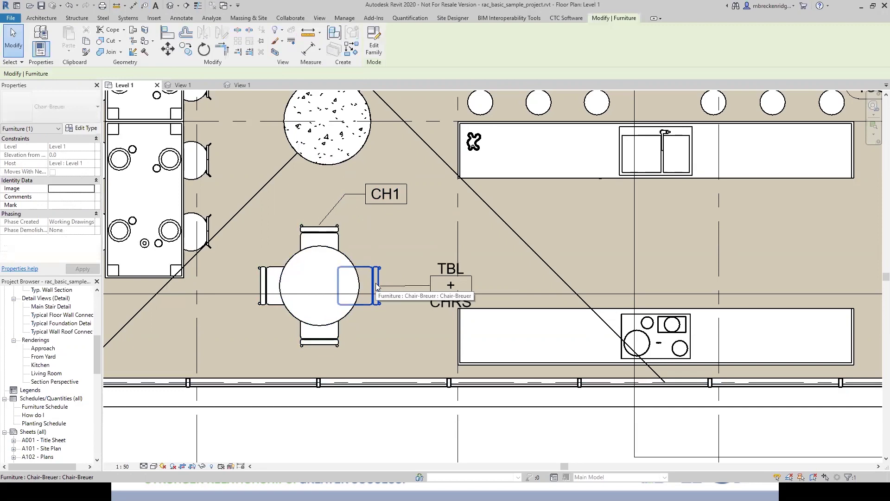
key("Escape")
left_click(349, 259)
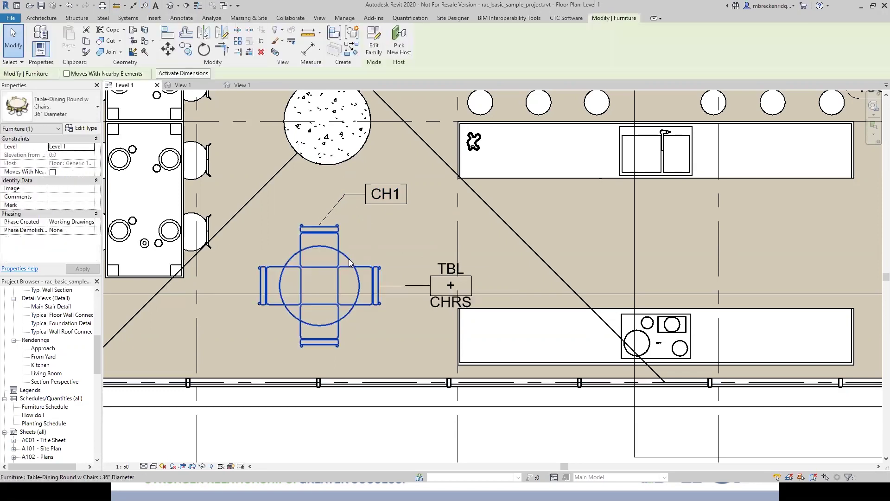
Step: Switch to the Table-Dining Round w Chairs family, examine its Shared setting in the family parameters, and cancel
left_click(188, 83)
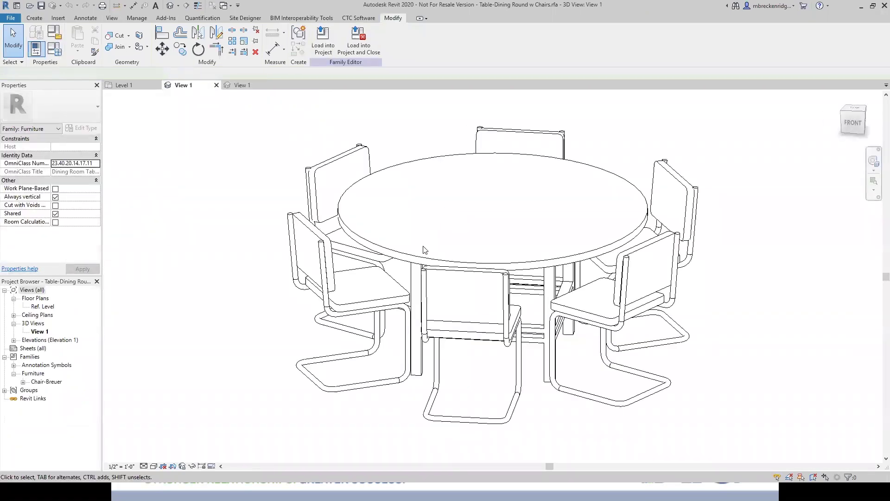
left_click(55, 32)
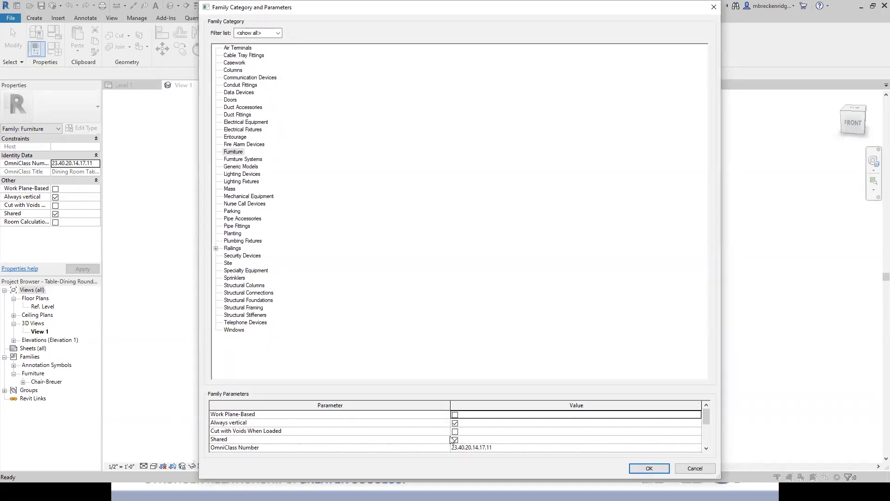
left_click(696, 468)
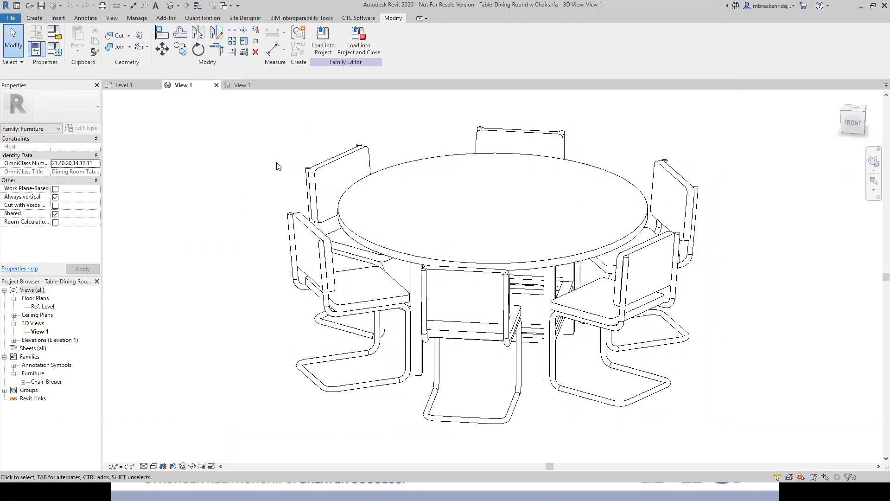
Step: Turn off the Shared parameter of the Table-Dining Round w Chairs family
left_click(36, 48)
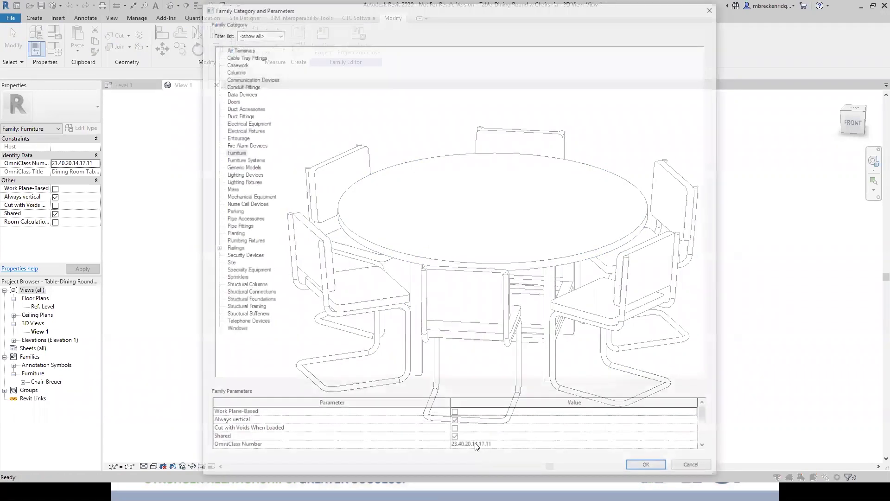
scroll(461, 438, "down", 1)
left_click(455, 423)
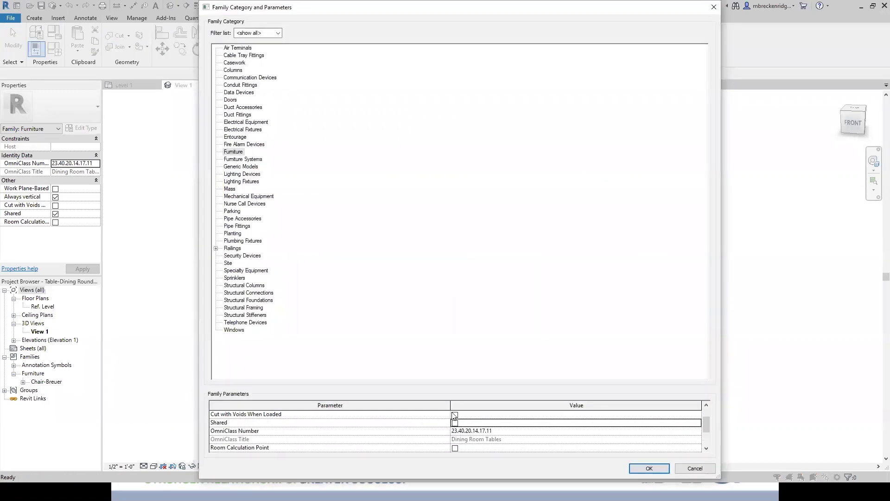
left_click(648, 469)
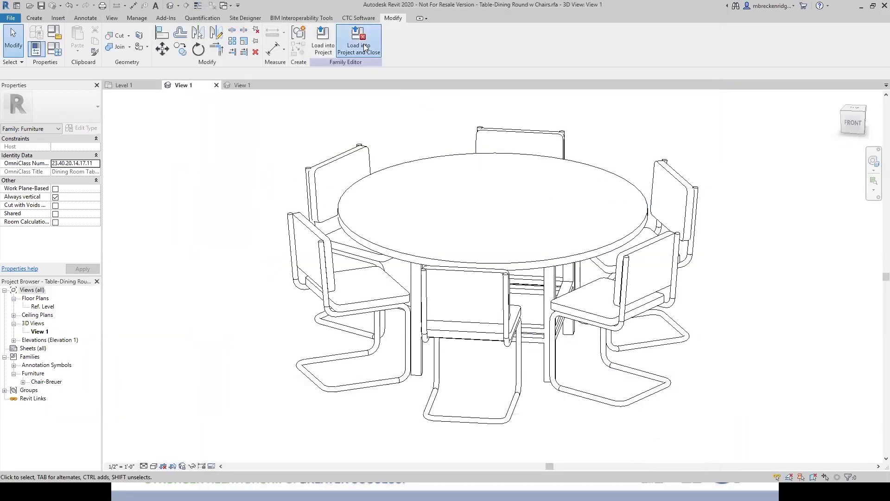
Step: Try to load the non-shared table family into the project and close it without saving changes
left_click(365, 55)
left_click(421, 314)
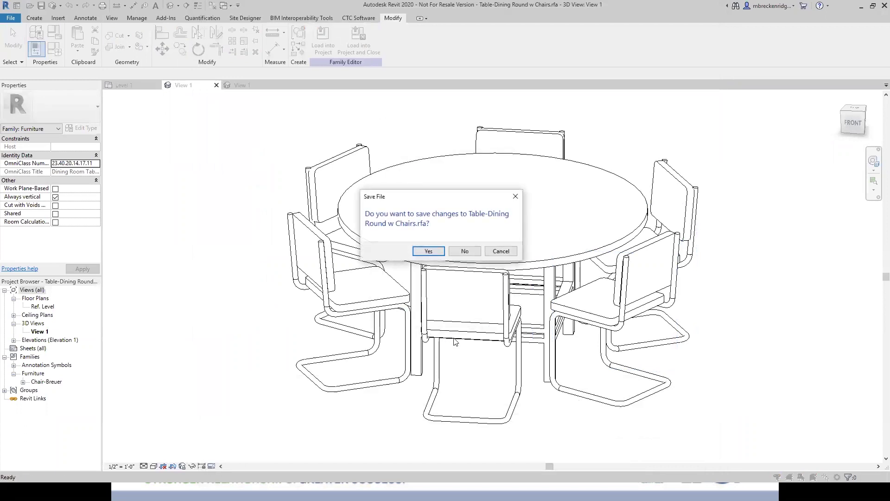
left_click(463, 255)
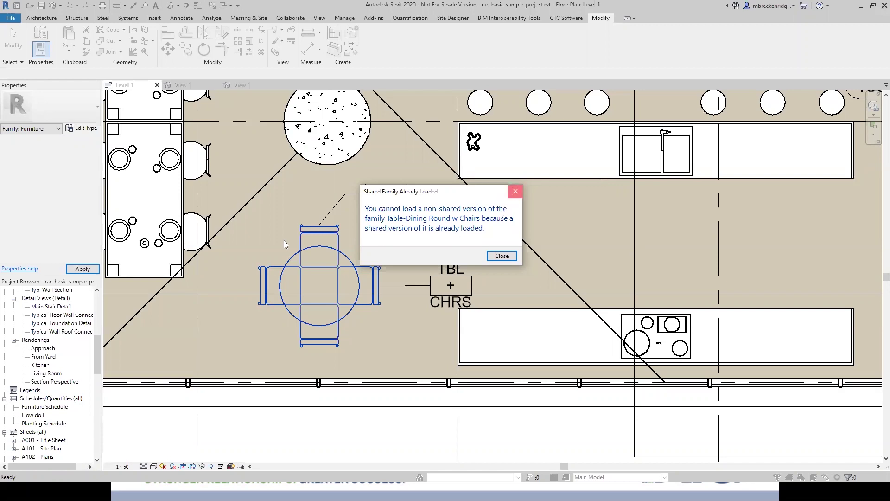
Step: Dismiss the shared-family message and return to the Level 1 floor plan of the sample project
left_click(507, 257)
left_click(502, 261)
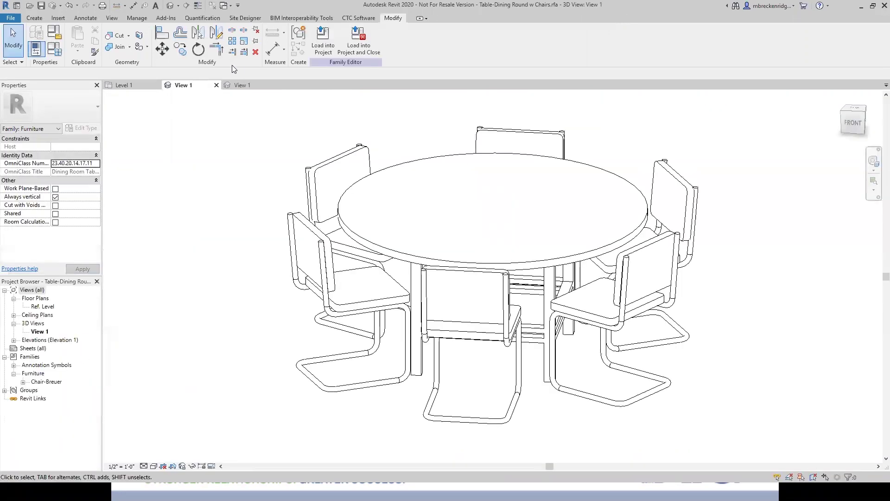
left_click(139, 85)
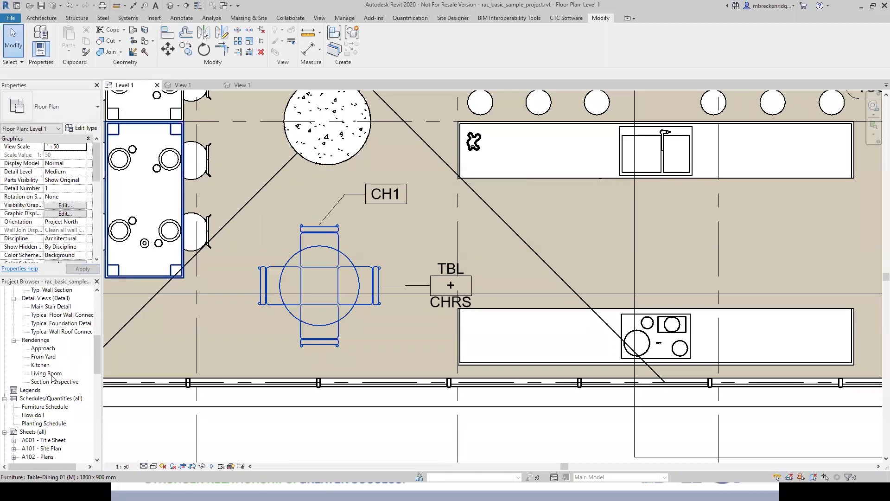
Step: Open the Furniture Schedule and compare the Chair-Breuer type marks with the Table-Dining Round w Chairs row
double_click(42, 407)
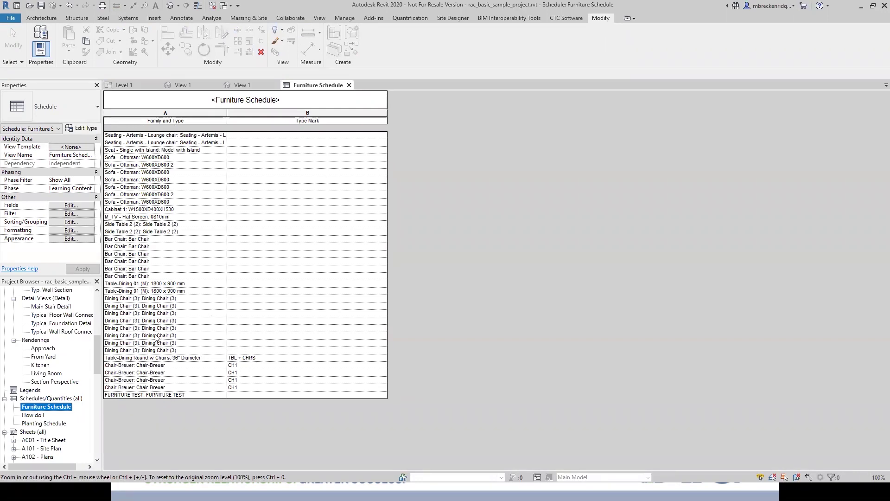
left_click(252, 367)
left_click(253, 389, "shift")
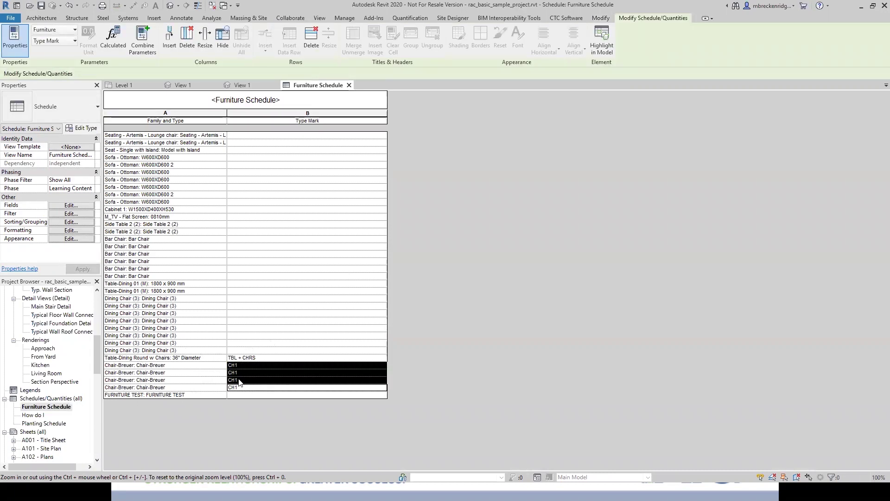
left_click(292, 358)
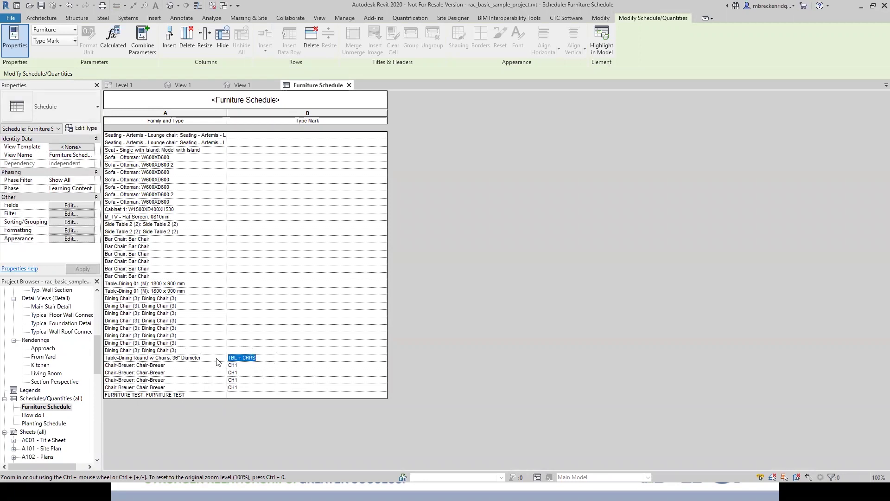
left_click(153, 358)
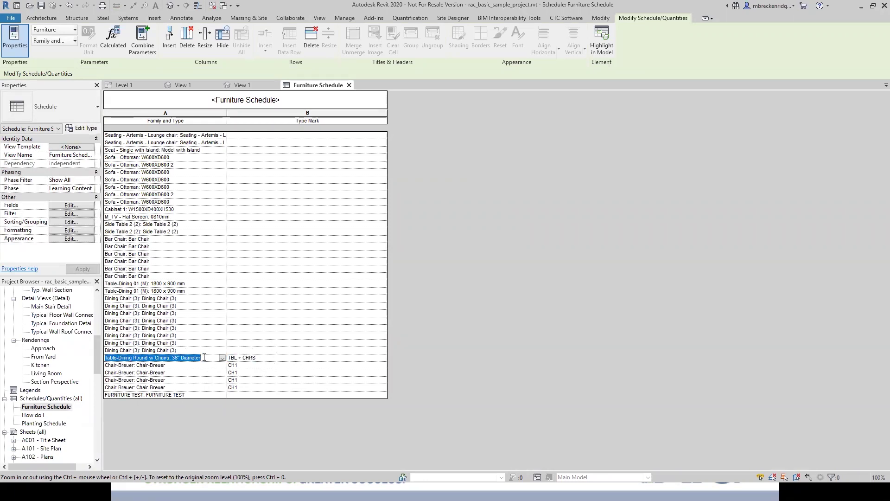
left_click_drag(114, 358, 203, 357)
left_click(110, 358)
Step: Switch to the slide presentation and advance to the "Save Time, Plan Ahead" slide on custom family templates
key("alt+Tab")
key("Right")
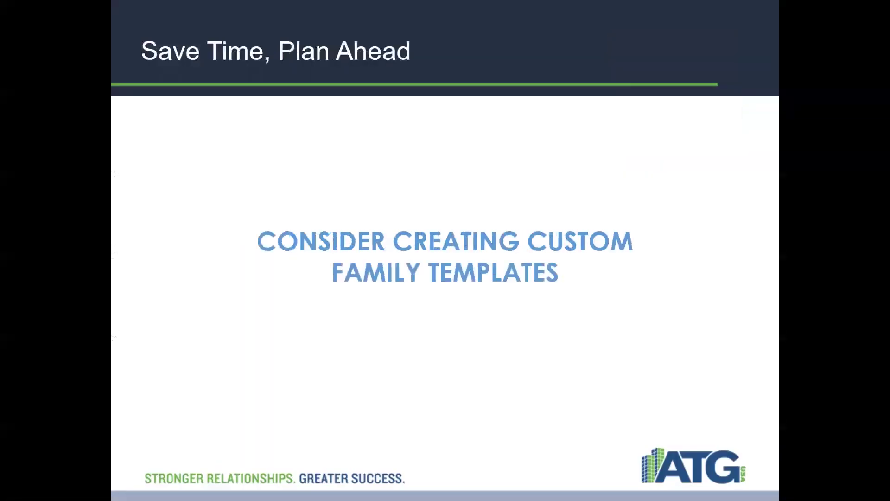